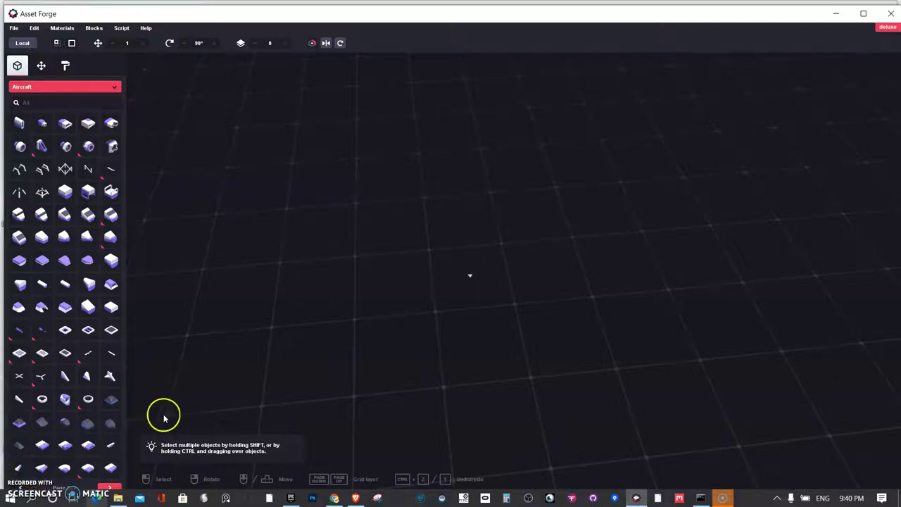
Switch the block library to the Hexagons collection
click(115, 88)
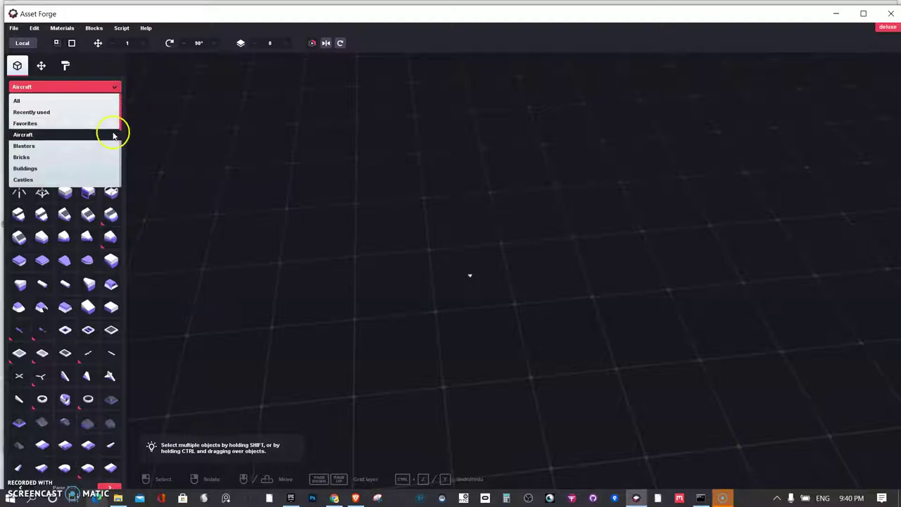
click(102, 180)
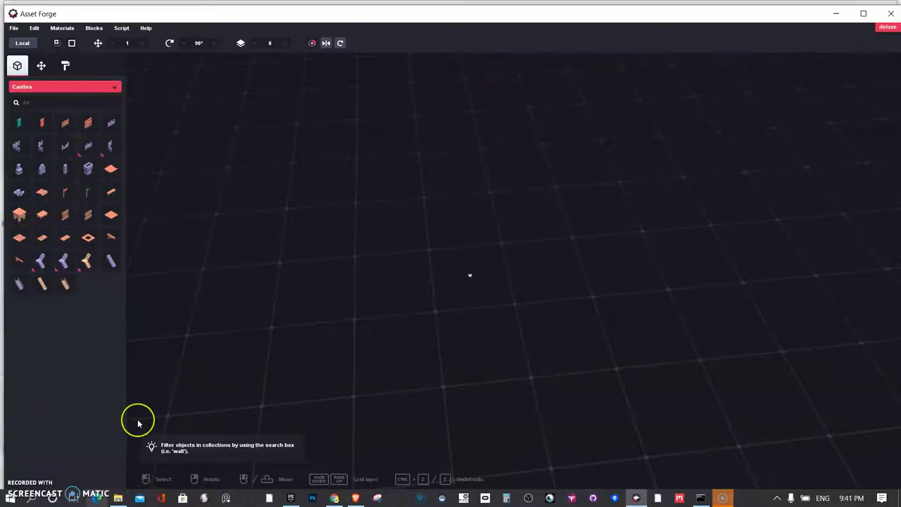
click(64, 85)
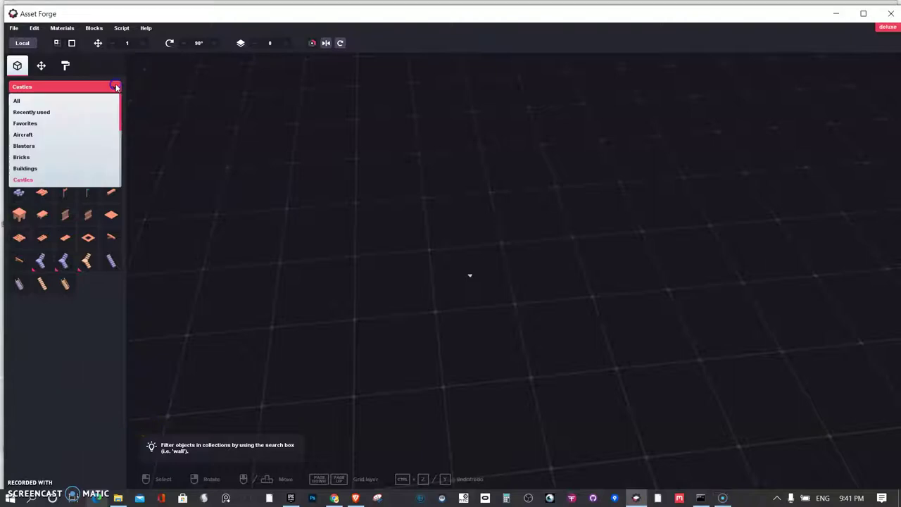
scroll(94, 126, down, 3)
scroll(93, 148, down, 5)
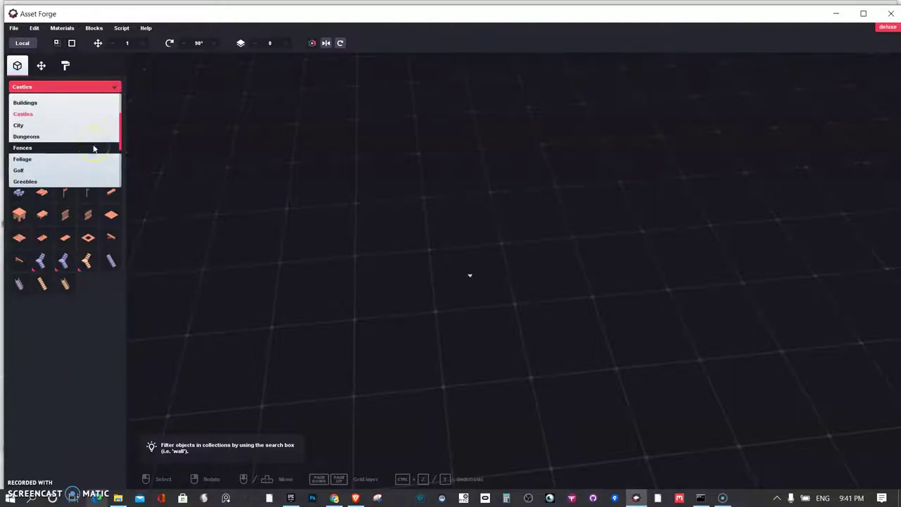
scroll(92, 149, down, 3)
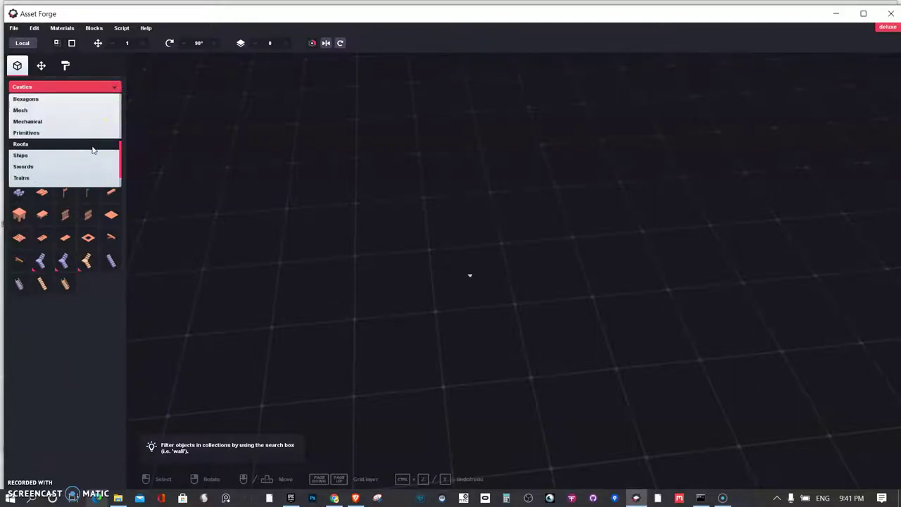
scroll(92, 150, up, 2)
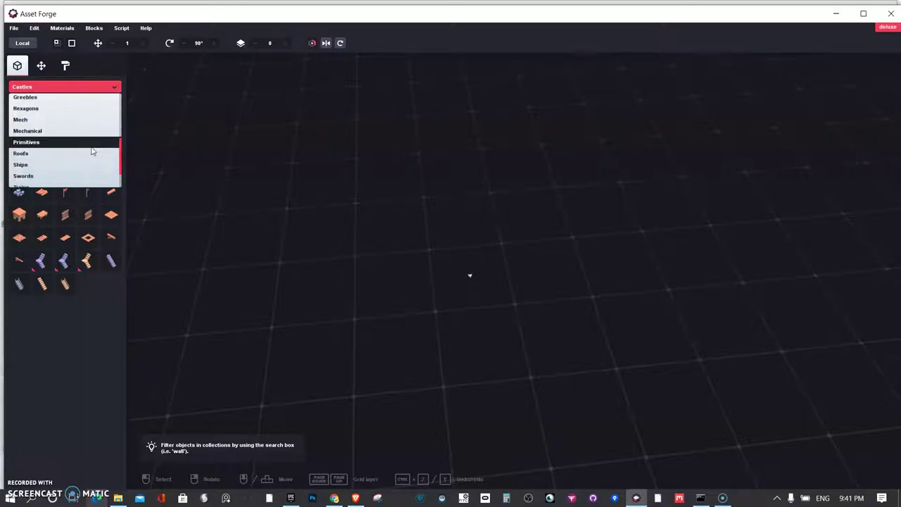
click(47, 108)
click(48, 117)
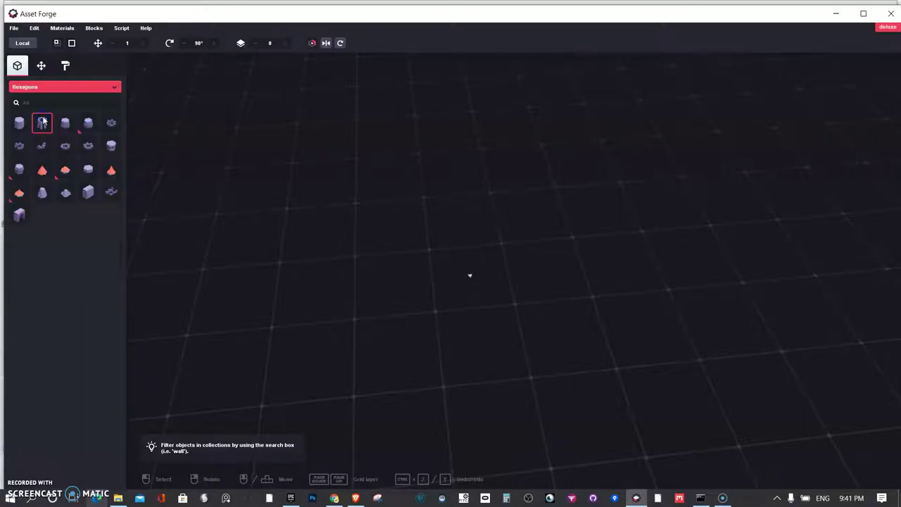
Place the arched wall block at the grid centre and two plain wall blocks in a row beside it
click(19, 215)
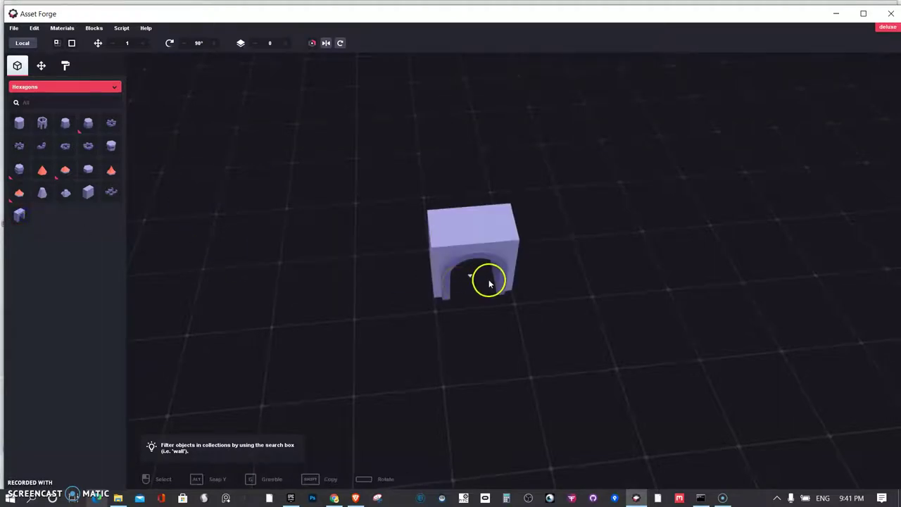
click(483, 287)
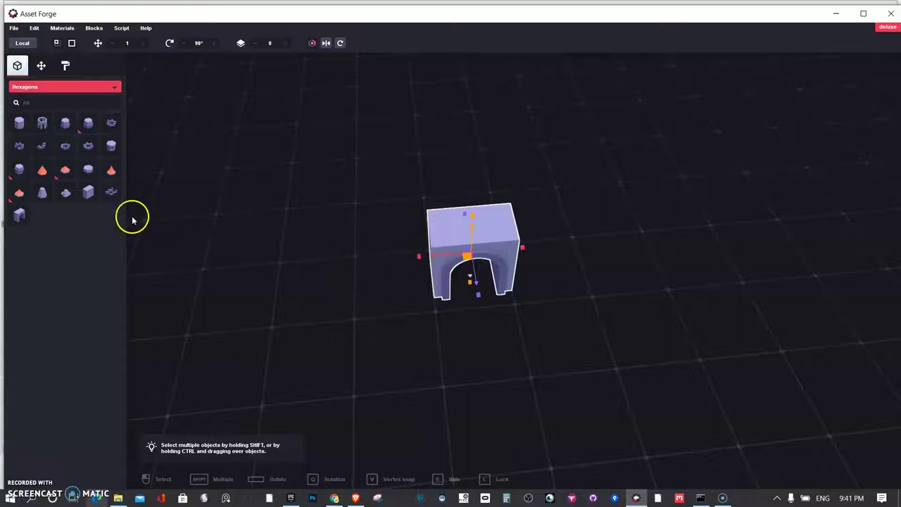
click(86, 191)
click(383, 285)
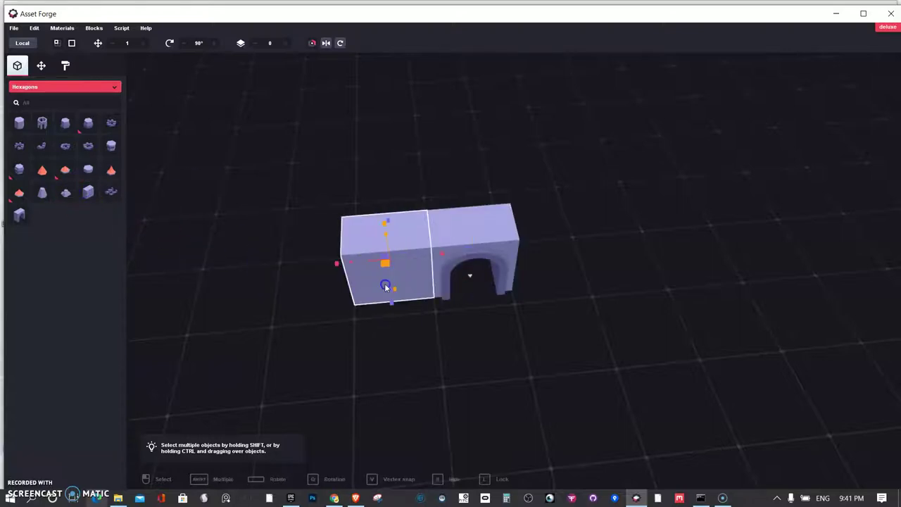
click(90, 195)
click(306, 275)
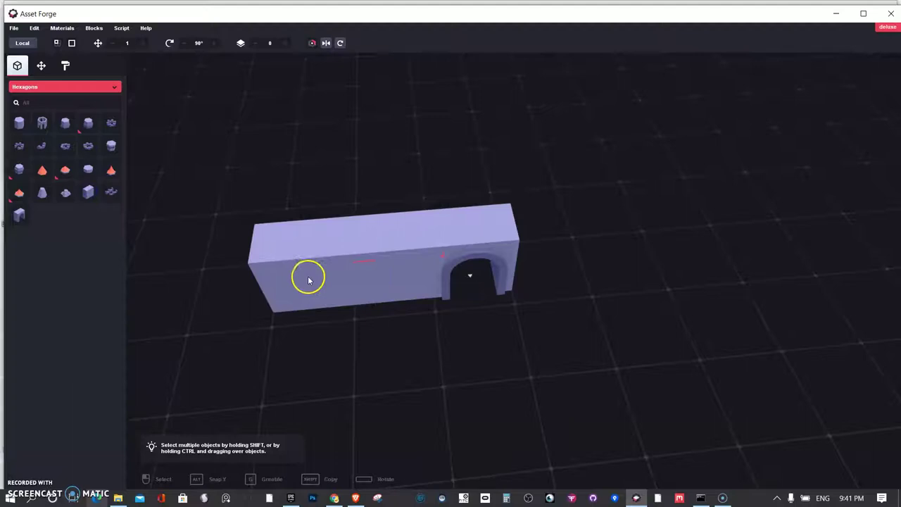
Stretch the outermost wall block away from the archway to about twice its length
drag(252, 276, 154, 278)
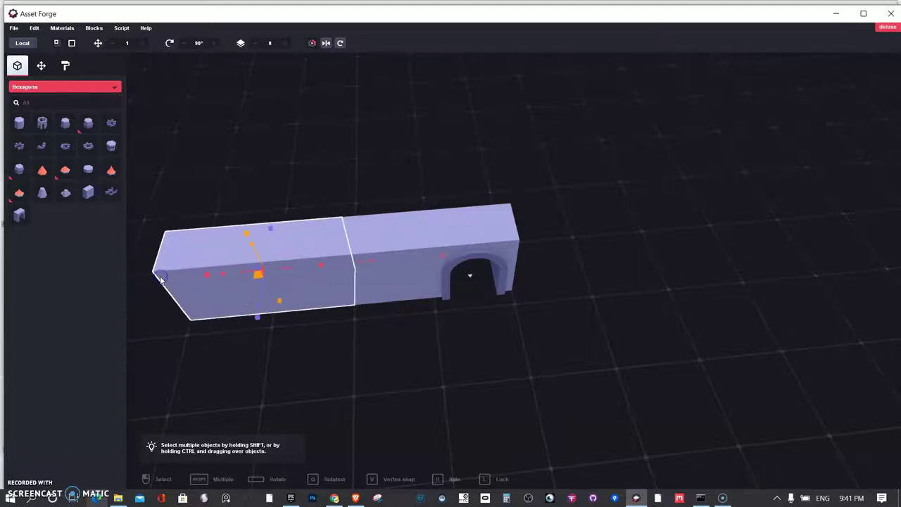
drag(245, 310, 398, 332)
scroll(397, 329, up, 3)
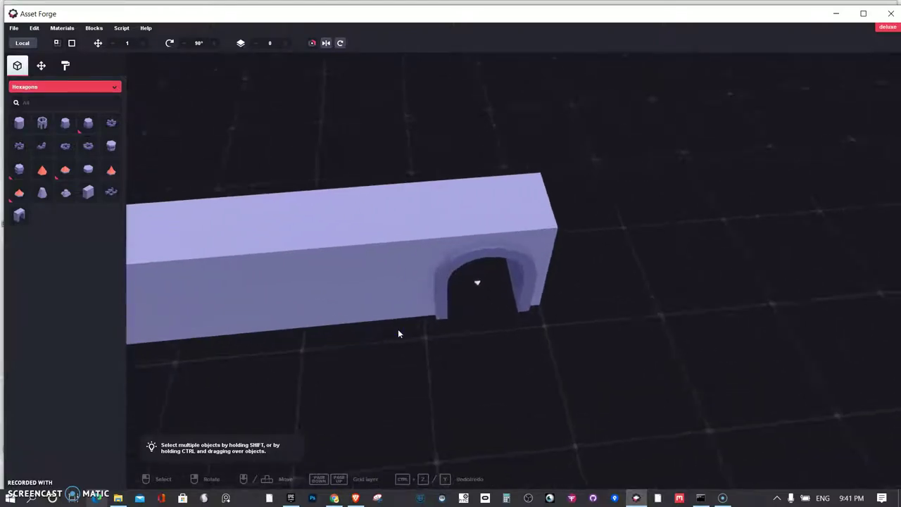
scroll(398, 329, down, 3)
Stack a second row of four plain wall blocks along the top of the wall, ending above the archway
click(85, 190)
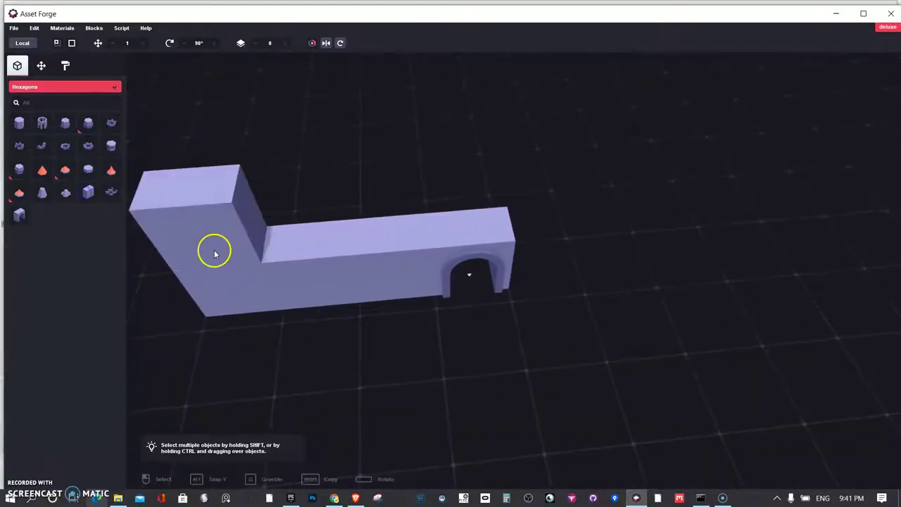
click(215, 249)
click(87, 193)
click(311, 234)
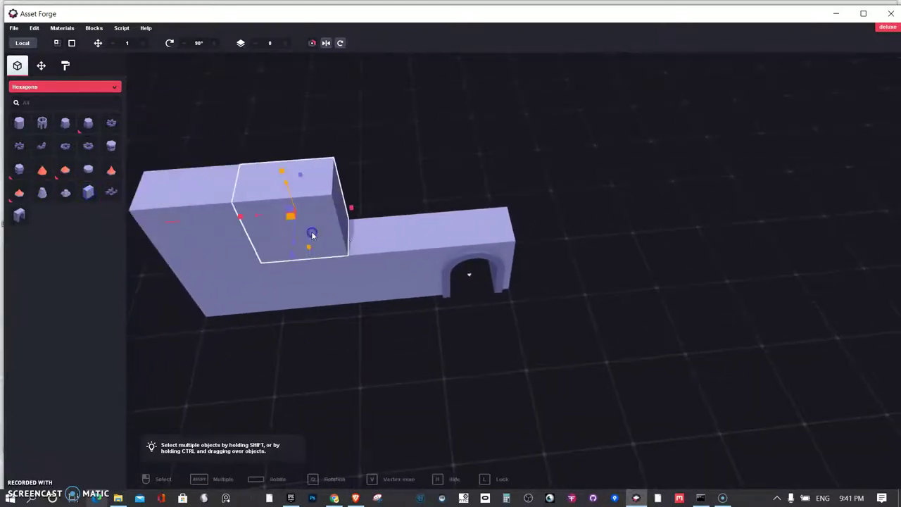
click(88, 193)
click(363, 228)
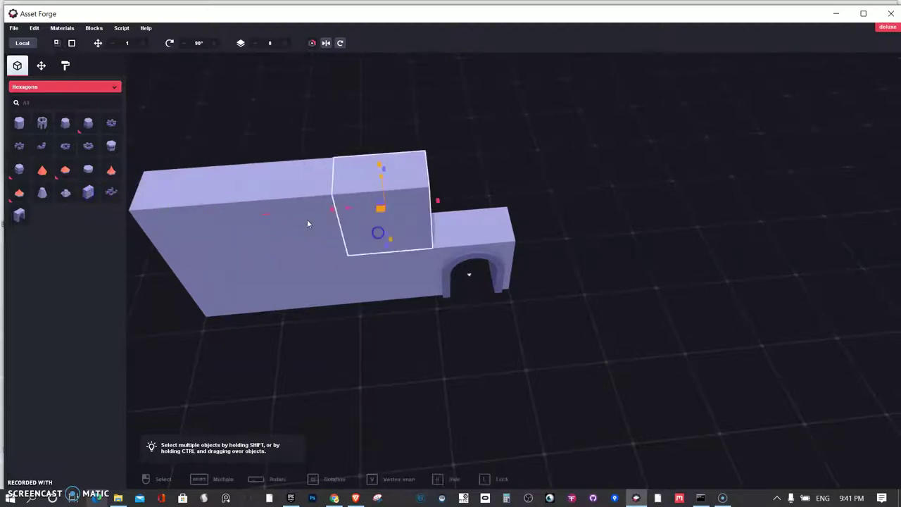
click(91, 194)
click(465, 238)
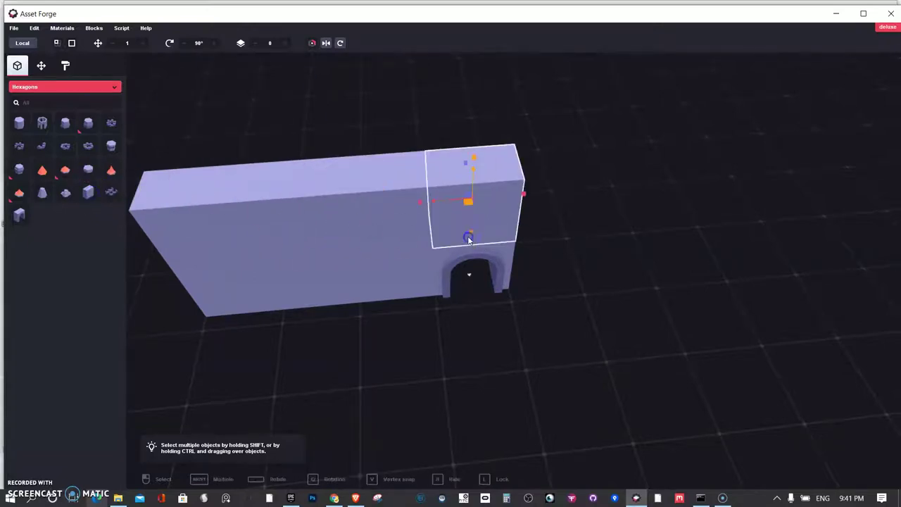
Place a plain wall block on the ground perpendicular to the long wall, at the end farthest from the archway
click(338, 335)
right_drag(338, 335, 576, 265)
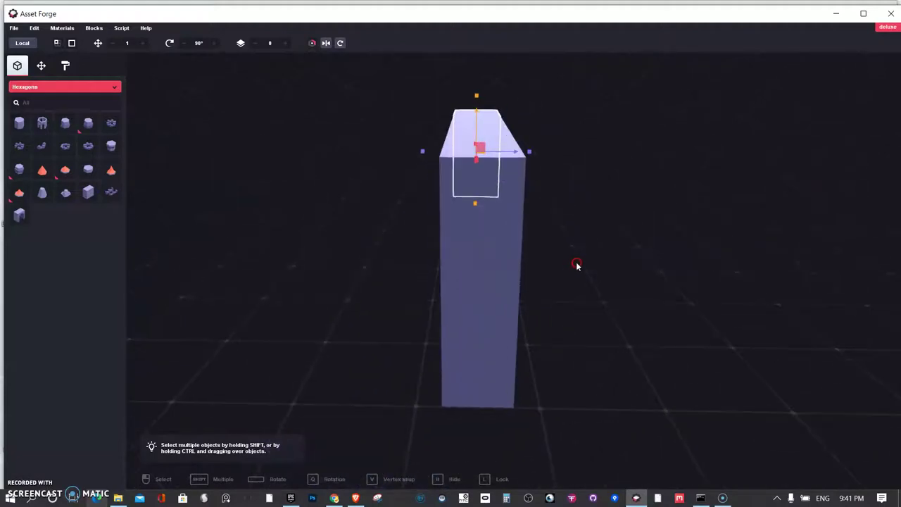
click(84, 193)
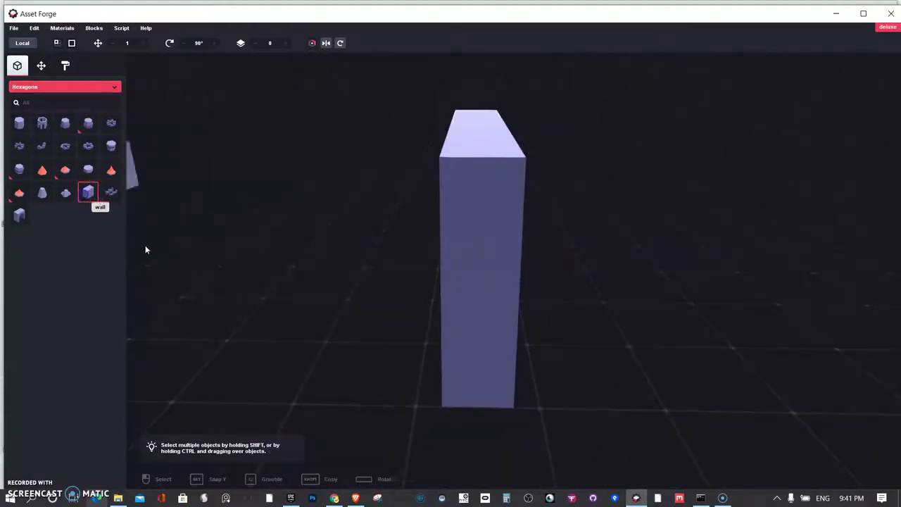
click(376, 387)
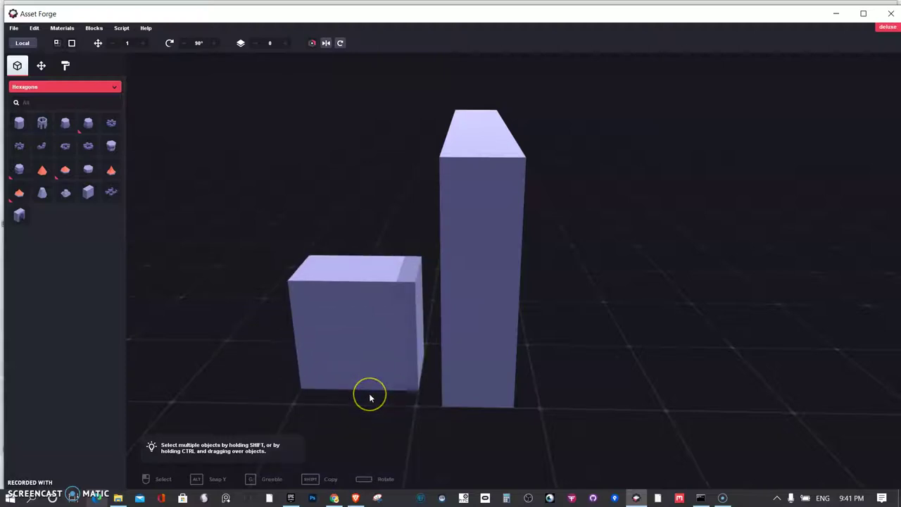
click(369, 395)
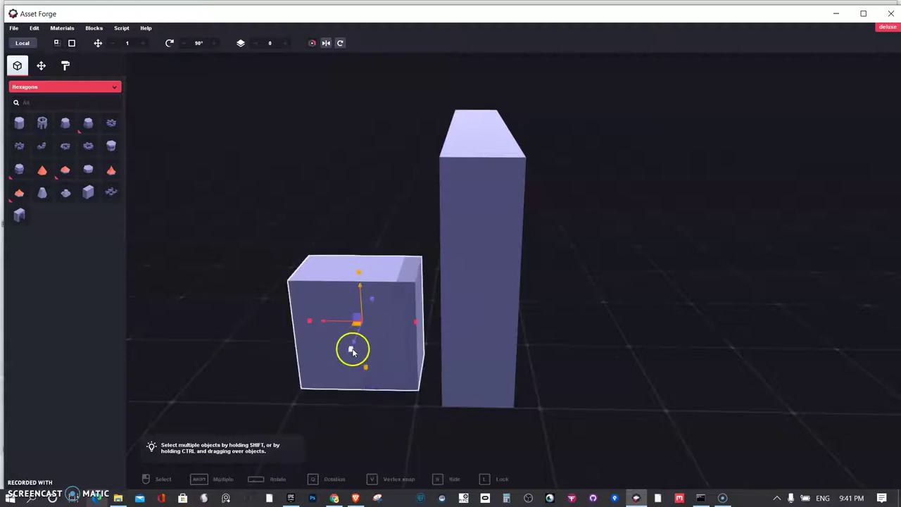
Move the perpendicular wall block flush with the long wall's end face and stretch it sideways to meet the wall
drag(356, 343, 347, 359)
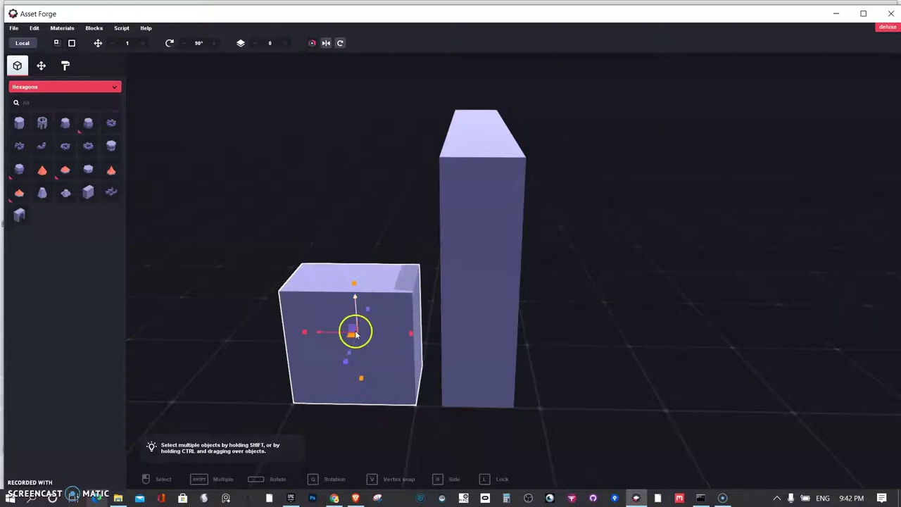
drag(413, 337, 434, 336)
right_drag(403, 413, 445, 328)
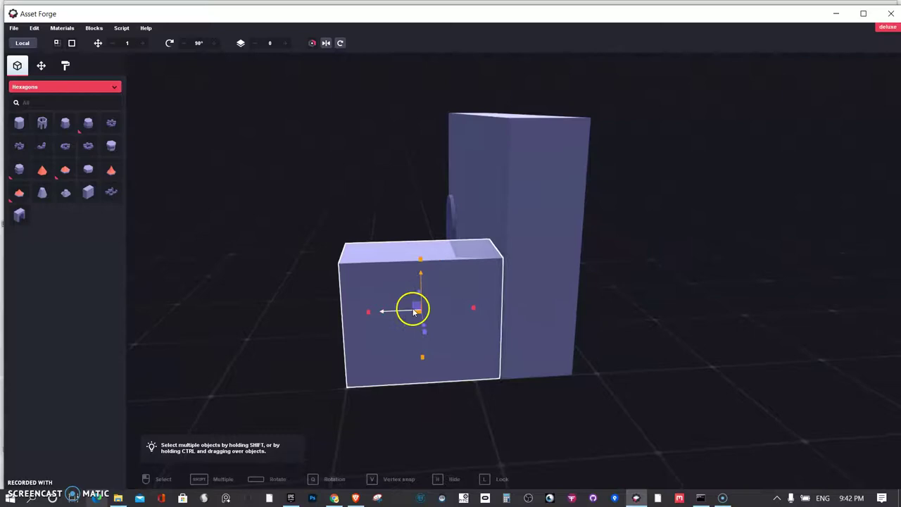
mouse_move(472, 307)
mouse_down()
mouse_move(484, 309)
mouse_move(464, 309)
mouse_move(501, 306)
mouse_move(473, 304)
mouse_up()
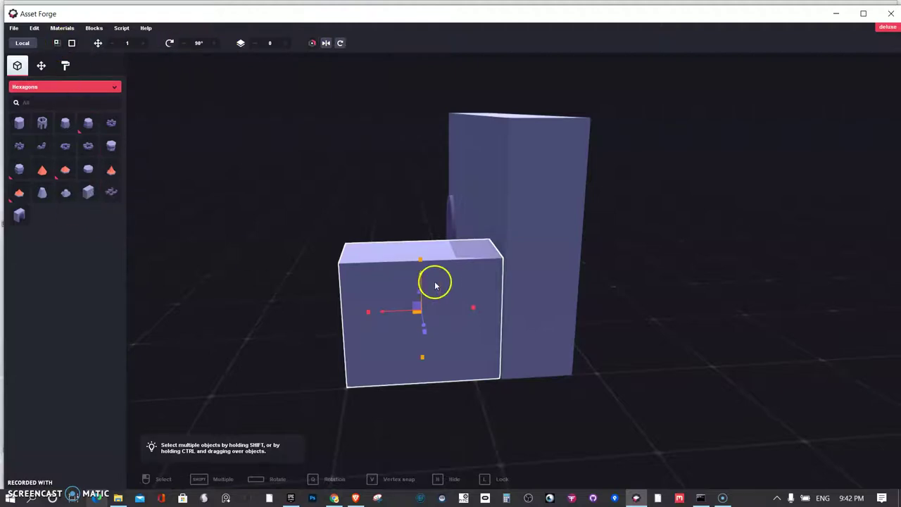
drag(422, 278, 426, 203)
key(ctrl+z)
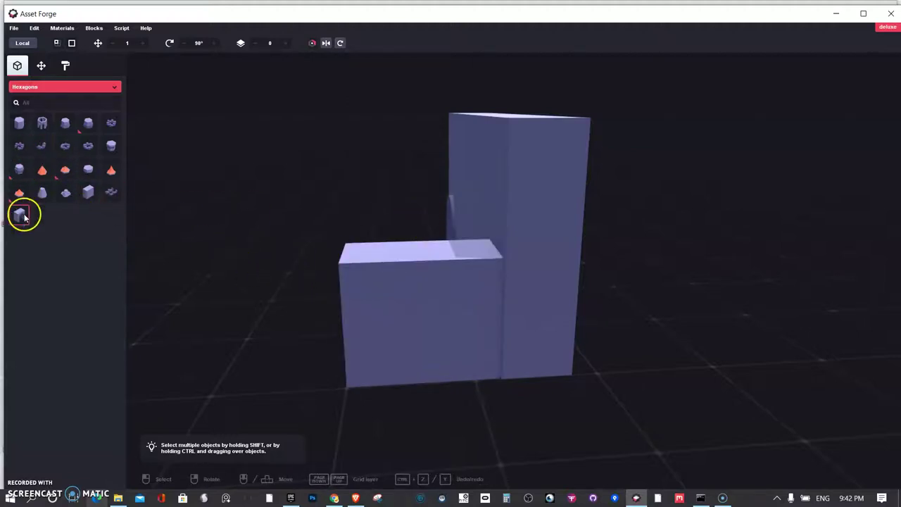
Stack a second wall block on the perpendicular one, align it with the outer face, and stretch it to meet the long wall
click(86, 193)
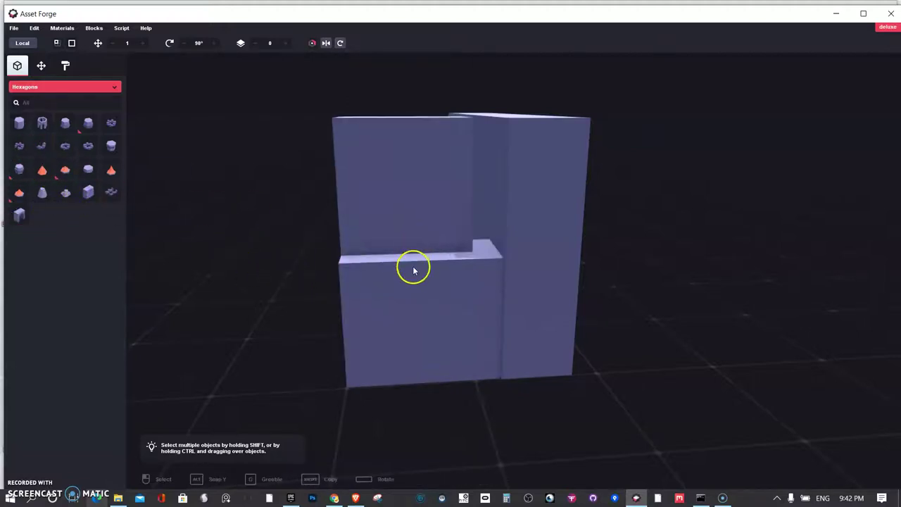
click(408, 258)
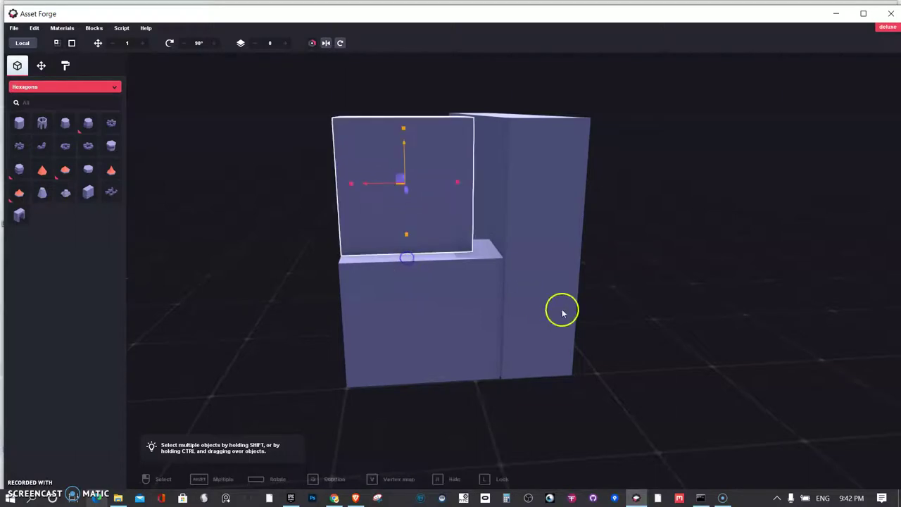
right_drag(558, 308, 479, 370)
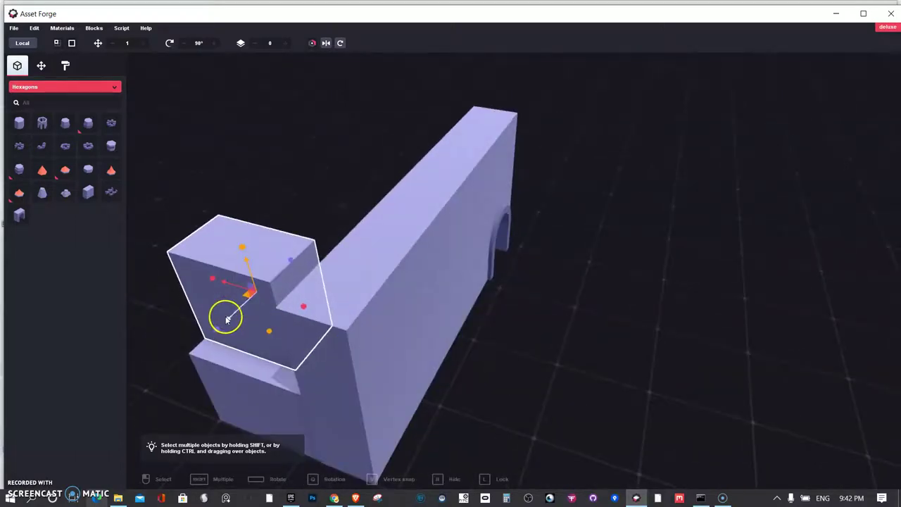
drag(227, 320, 218, 335)
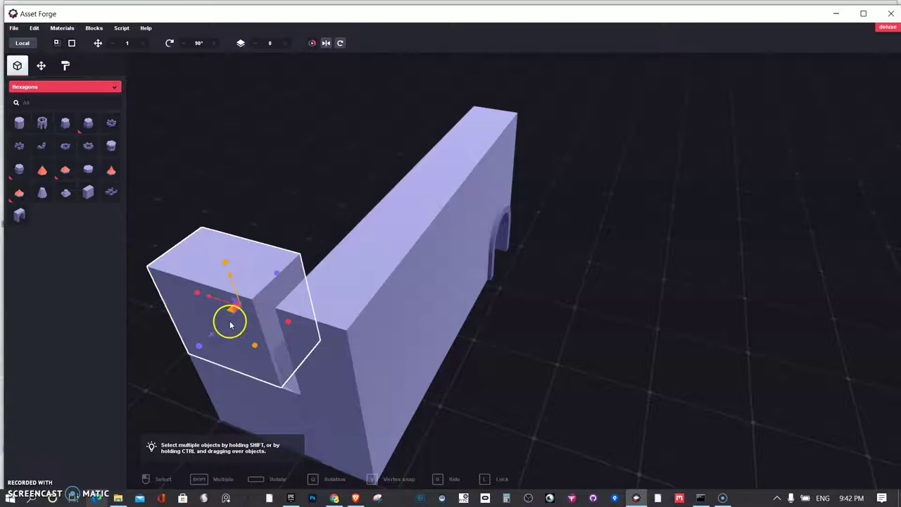
mouse_move(197, 293)
mouse_down()
mouse_move(209, 301)
mouse_move(201, 296)
mouse_up()
right_drag(215, 305, 322, 283)
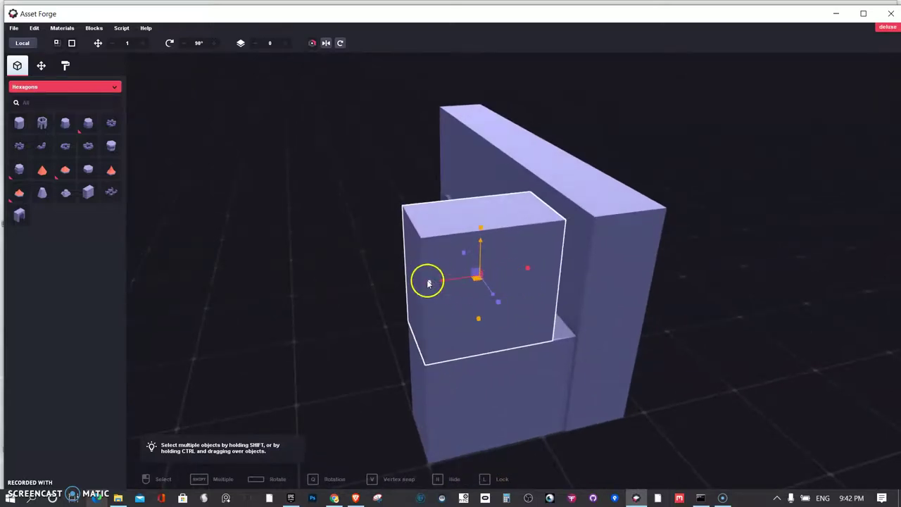
drag(428, 283, 465, 278)
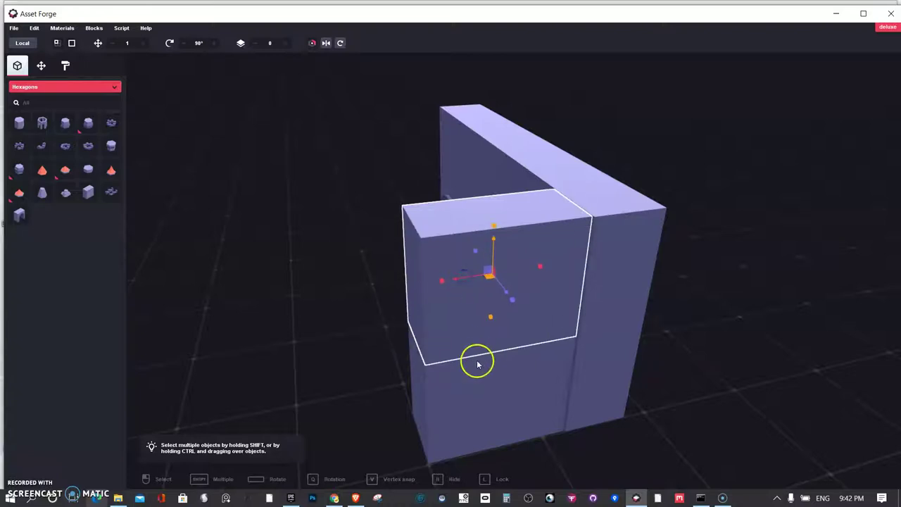
Extend the wall past the archway with plain wall blocks, three blocks long and two blocks high
right_drag(477, 361, 456, 415)
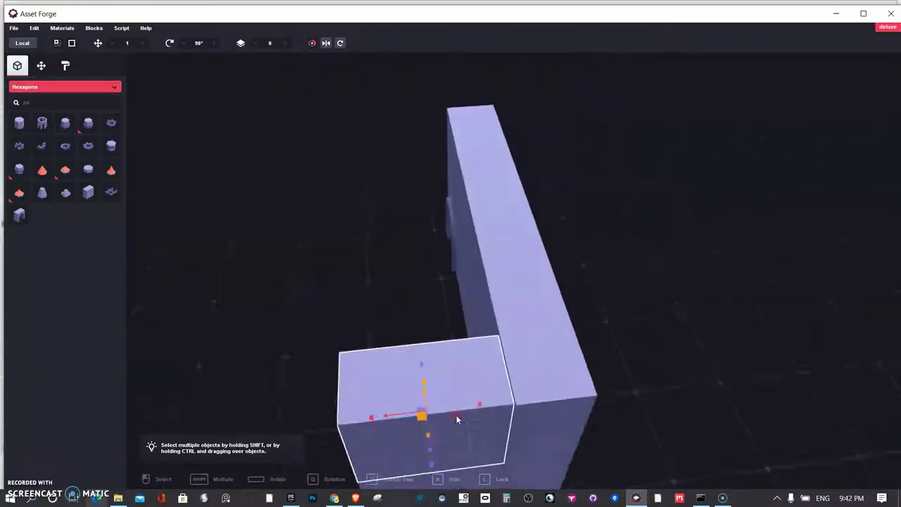
right_drag(528, 356, 379, 331)
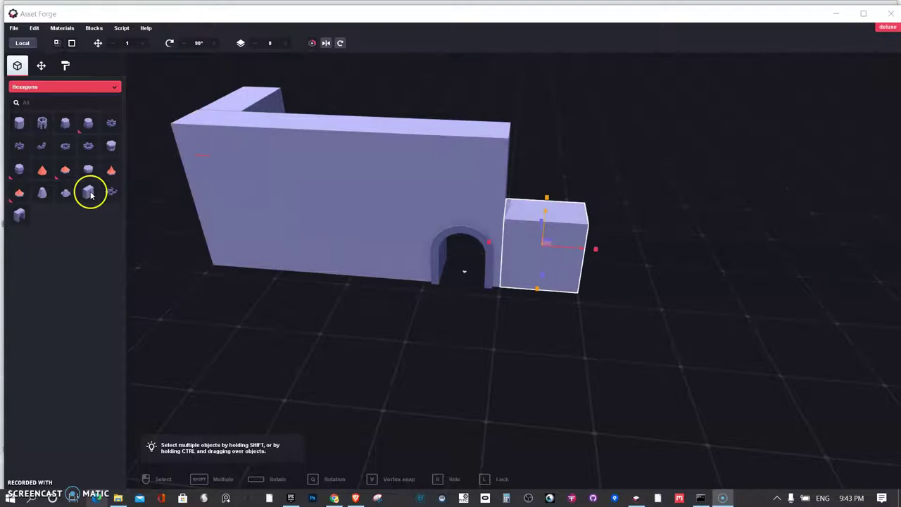
click(88, 192)
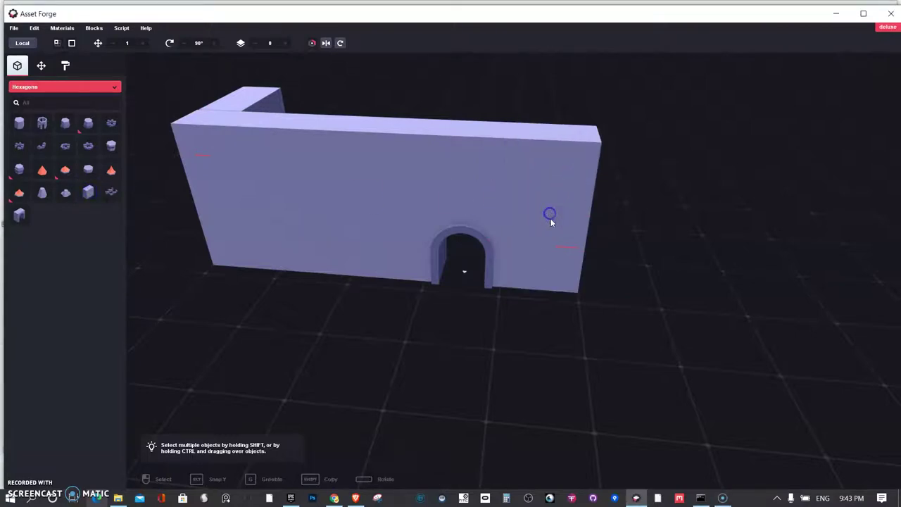
click(618, 273)
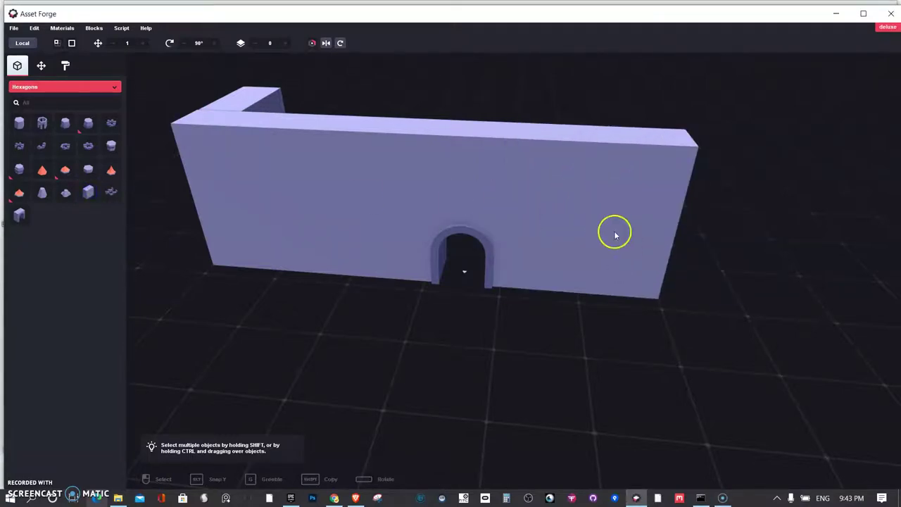
click(693, 232)
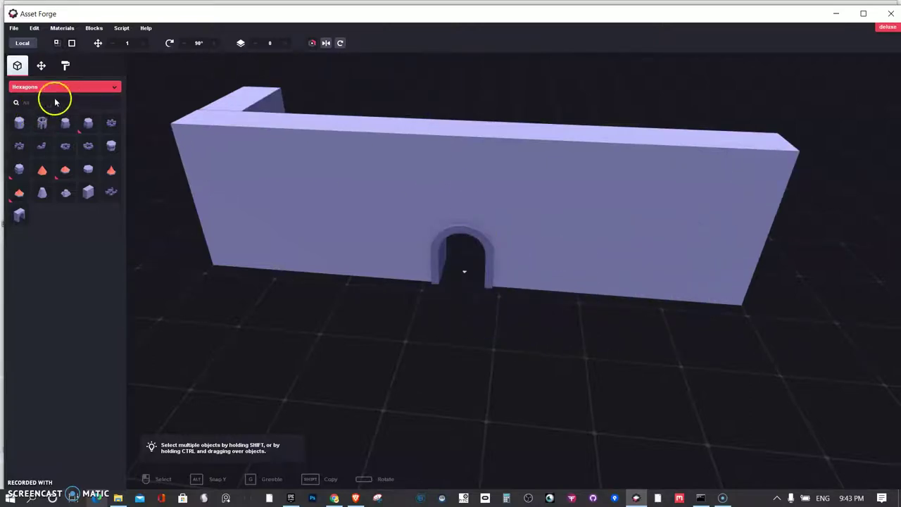
Place a hexagonal arched tower on the wall top at the perpendicular wall's corner and cap it with a red pointed roof
click(42, 122)
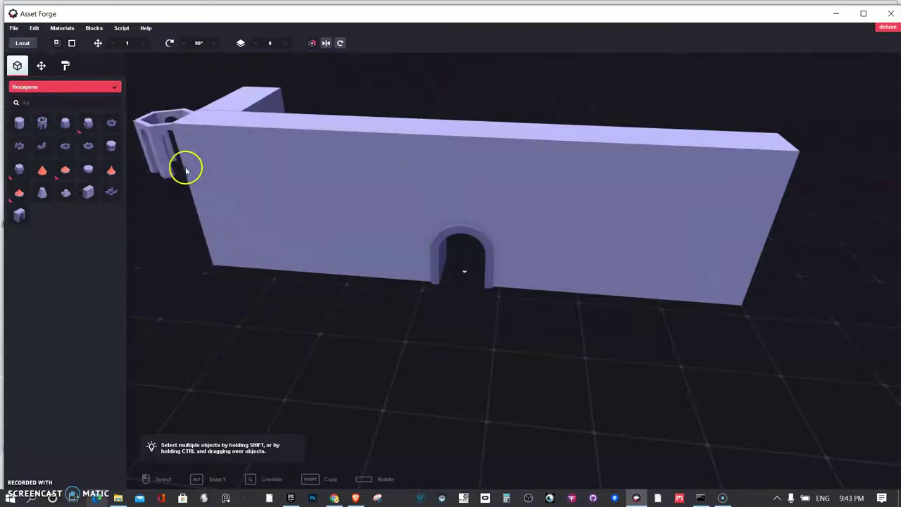
click(220, 147)
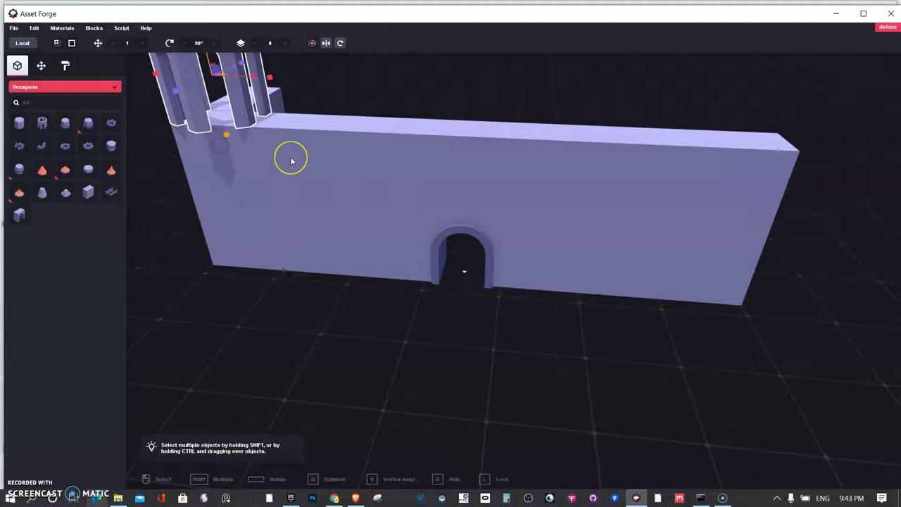
scroll(290, 161, down, 3)
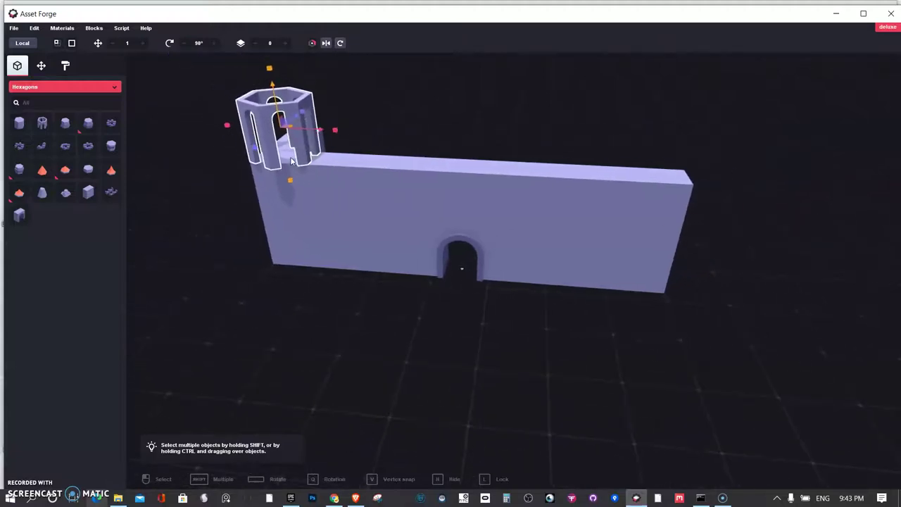
click(42, 173)
click(308, 88)
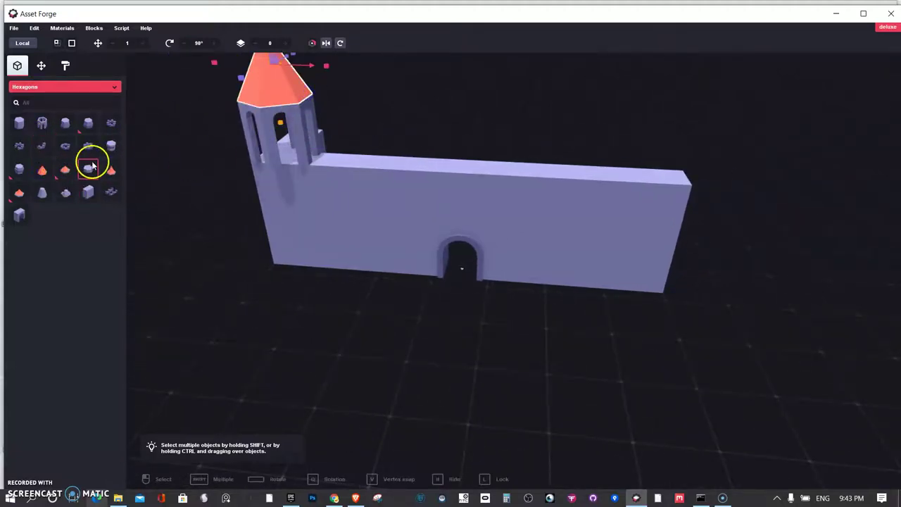
Place a second hexagonal arched tower on the wall's opposite end and crown it with a crenellated hexagonal ring
right_drag(362, 225, 241, 294)
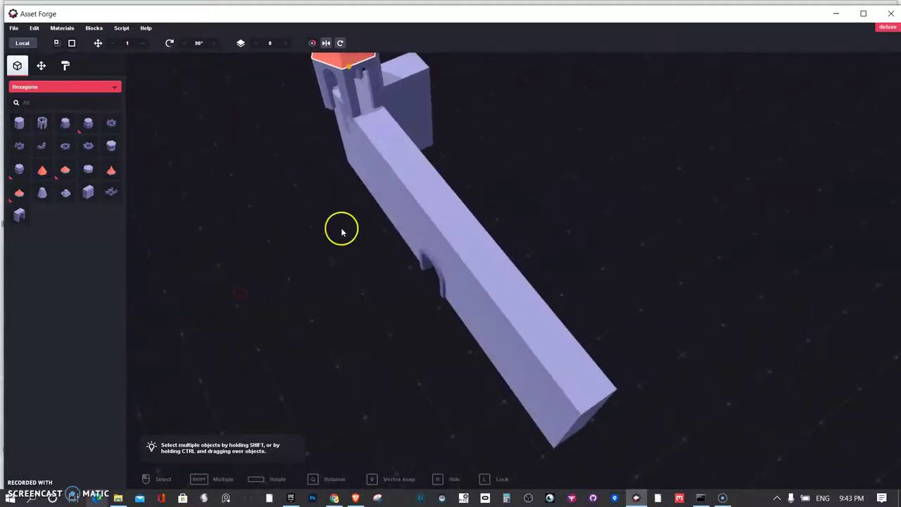
click(351, 110)
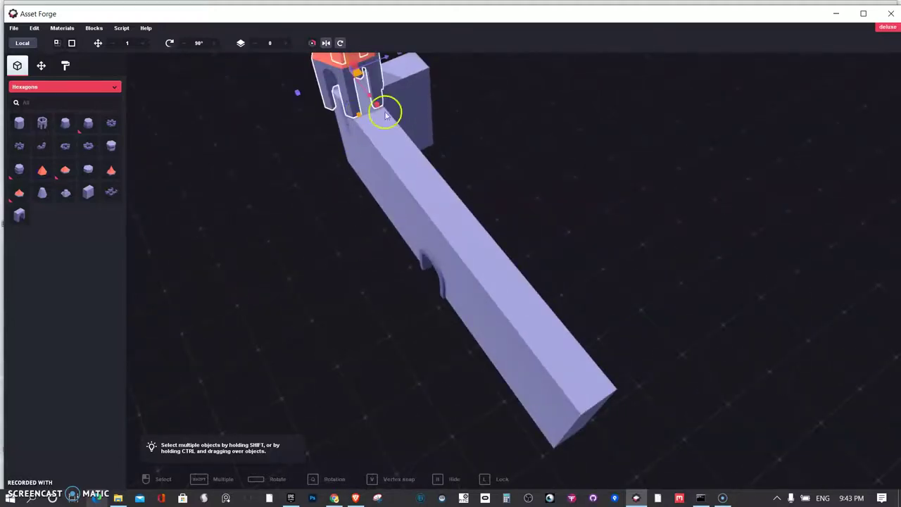
click(42, 146)
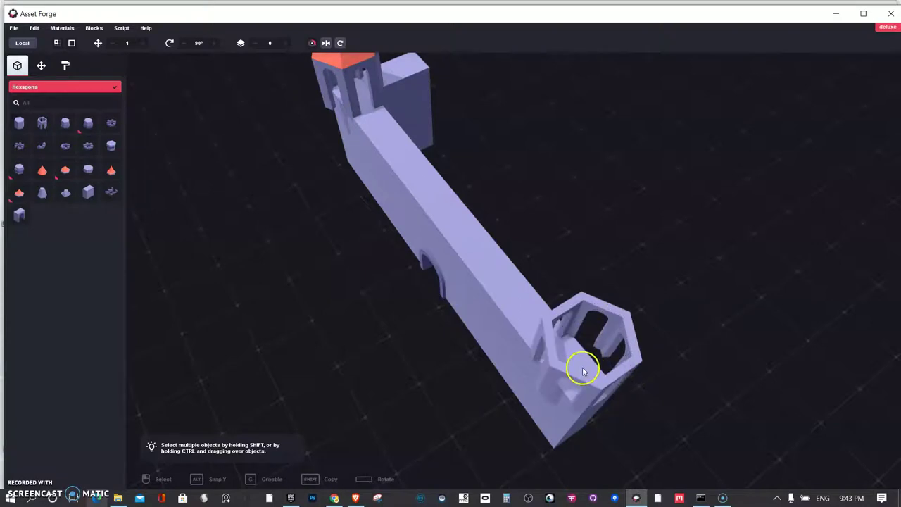
click(582, 368)
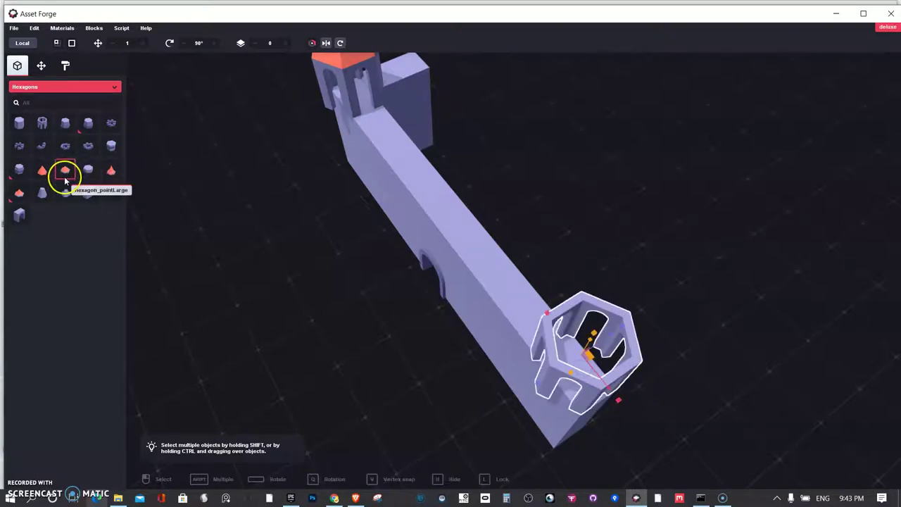
click(19, 146)
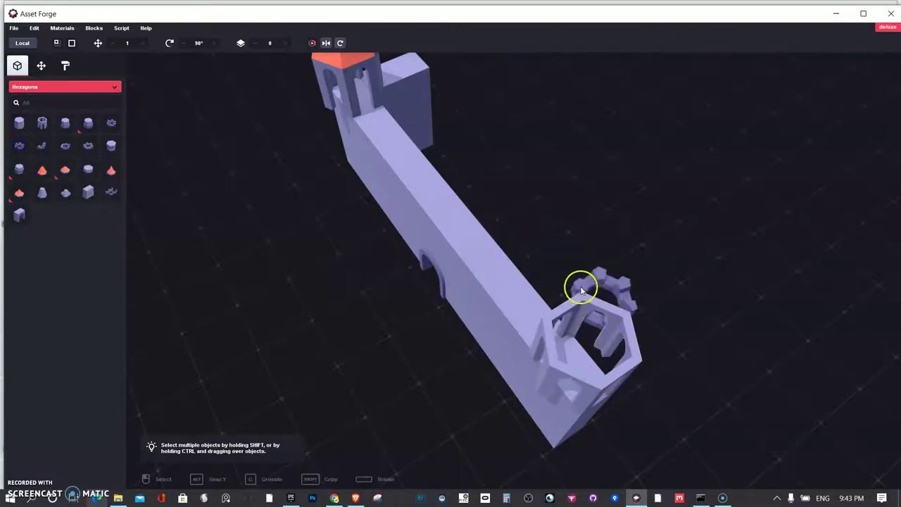
click(562, 317)
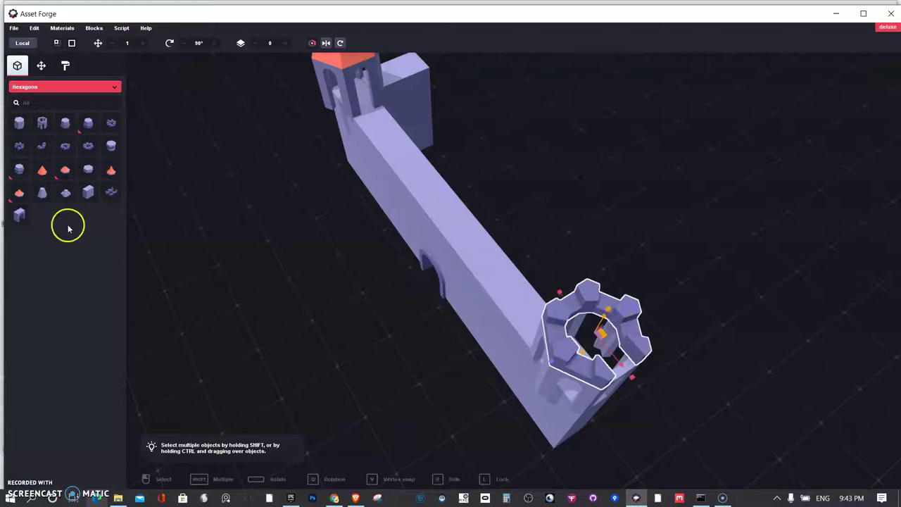
Switch to the Castles collection and place a straight battlement at the wall's top edge beside the roofed tower
click(92, 87)
scroll(61, 137, up, 2)
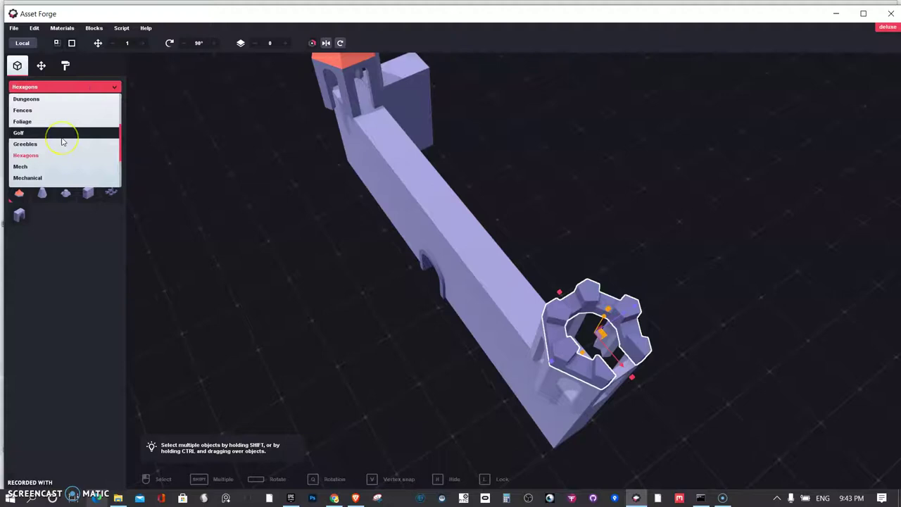
scroll(61, 141, up, 2)
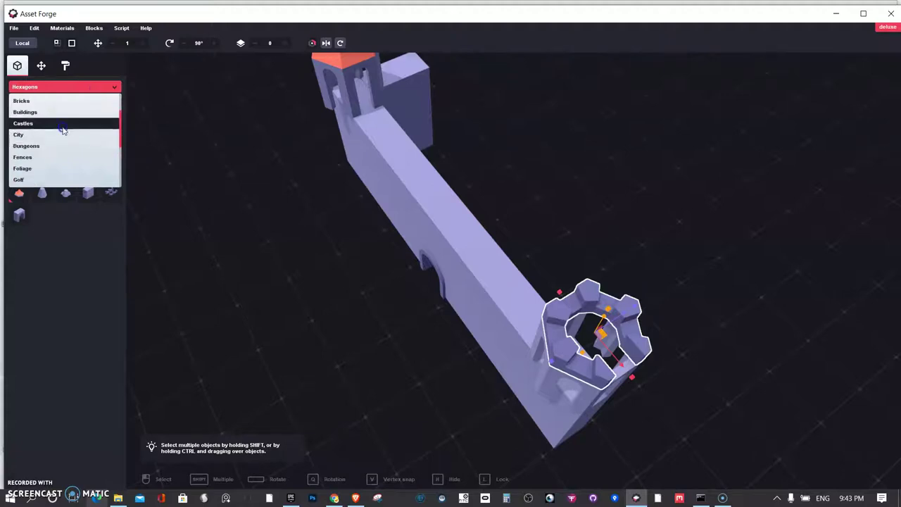
click(61, 123)
click(103, 131)
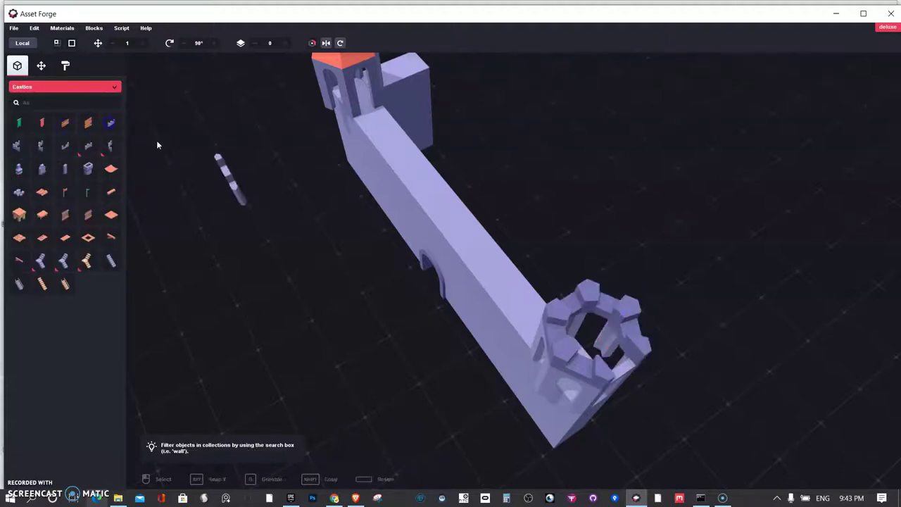
click(394, 143)
Move the straight battlement back onto the top of the wall, along its outer edge
right_drag(272, 262, 343, 373)
click(345, 227)
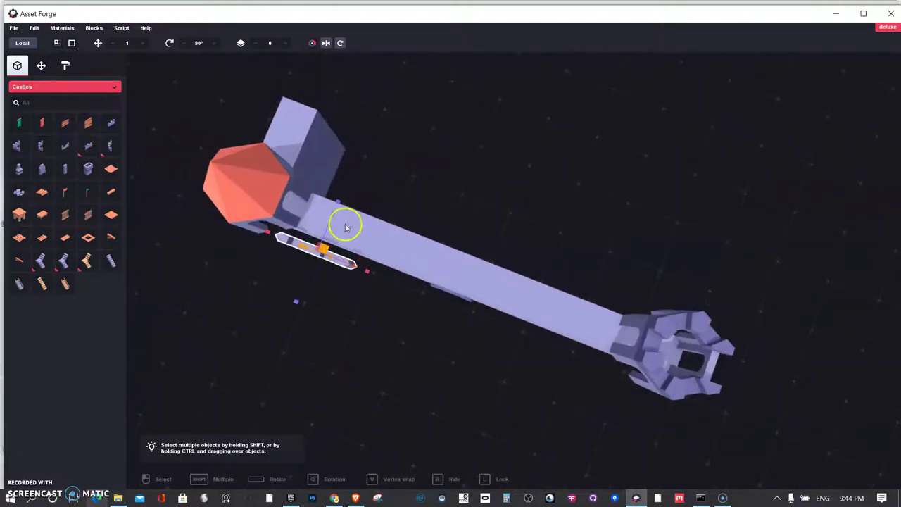
drag(332, 216, 339, 201)
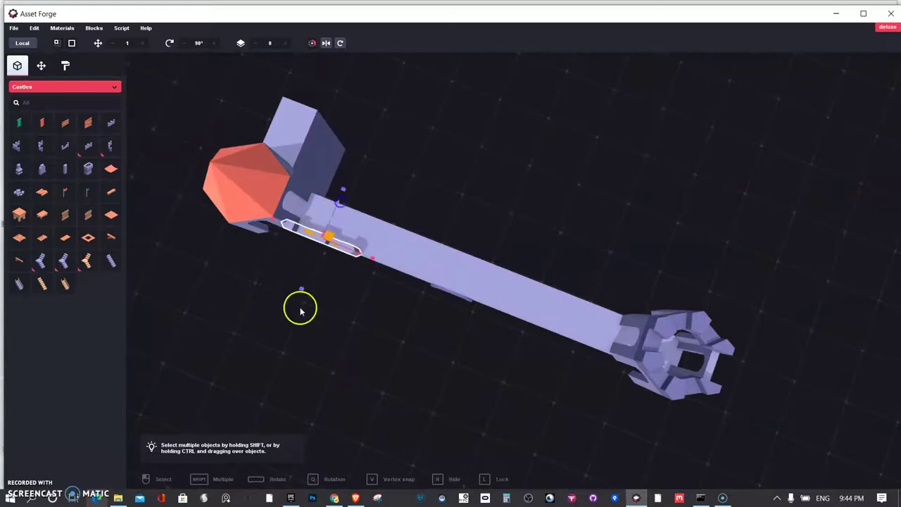
right_drag(301, 307, 366, 197)
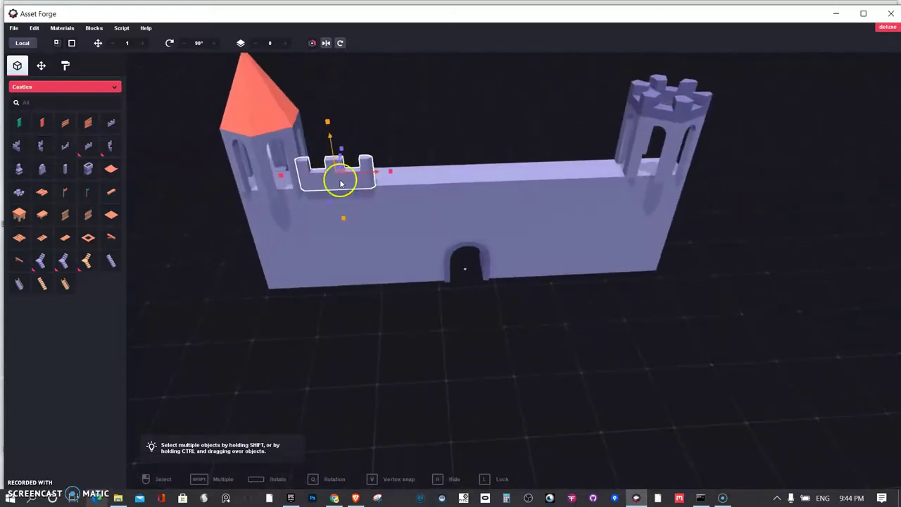
right_drag(336, 237, 310, 382)
drag(328, 256, 329, 239)
right_drag(338, 368, 365, 232)
click(360, 298)
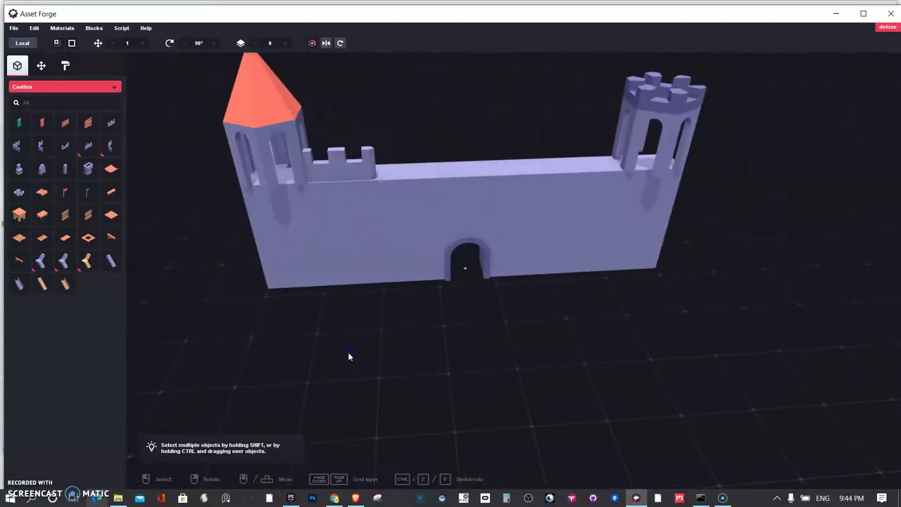
Set the movement snap to 0.5 and fine-tune the straight battlement's depth and position across the wall's thickness
right_drag(348, 354, 342, 333)
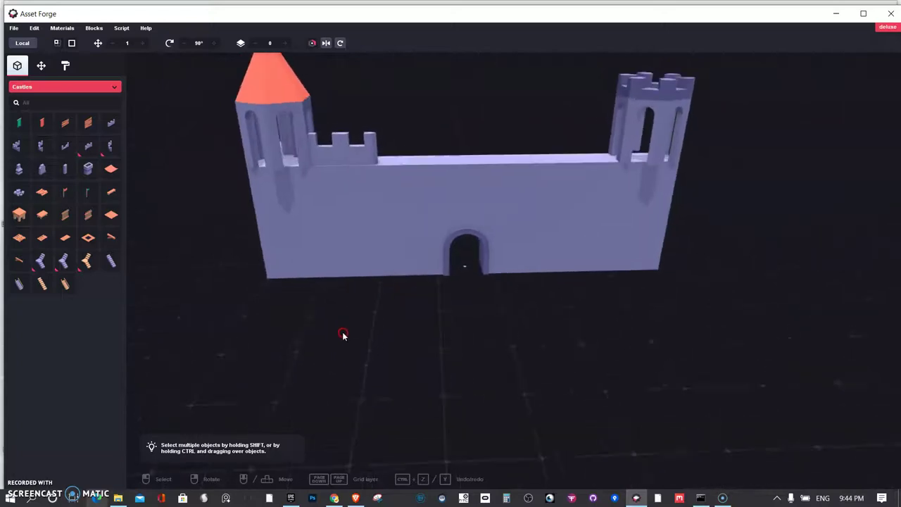
click(335, 156)
right_drag(333, 257, 315, 320)
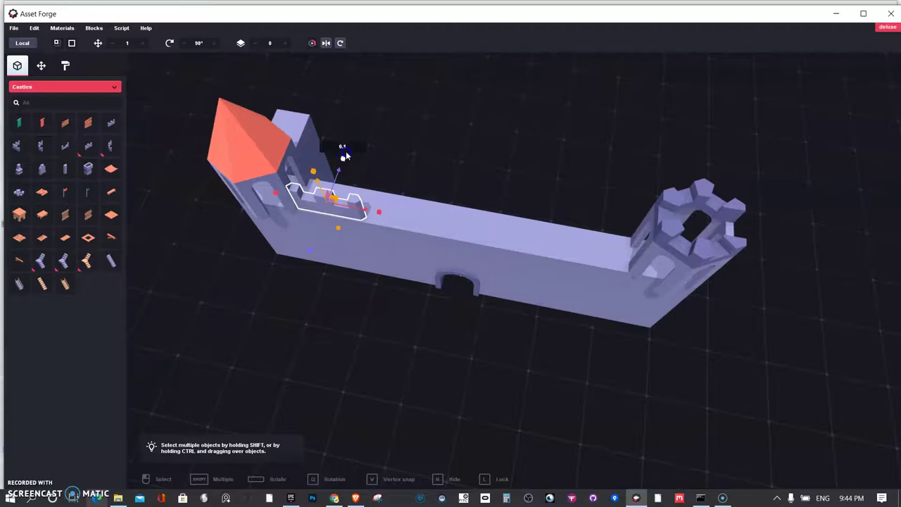
mouse_move(344, 161)
mouse_down()
mouse_move(338, 175)
mouse_move(343, 169)
mouse_up()
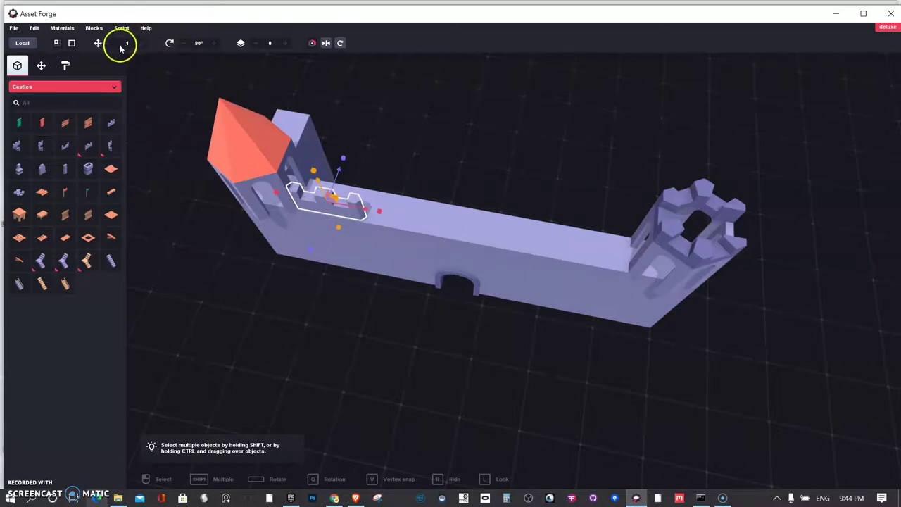
click(143, 43)
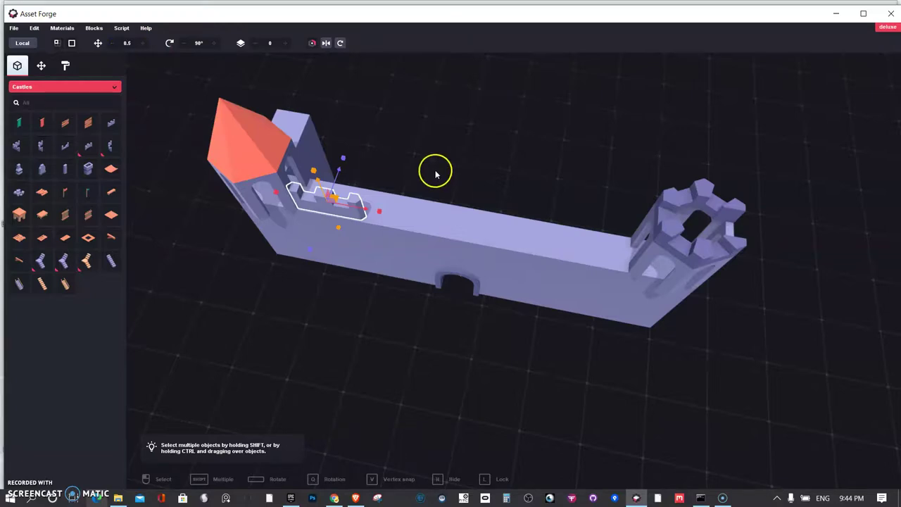
drag(340, 171, 340, 175)
scroll(345, 285, up, 4)
right_drag(308, 306, 412, 260)
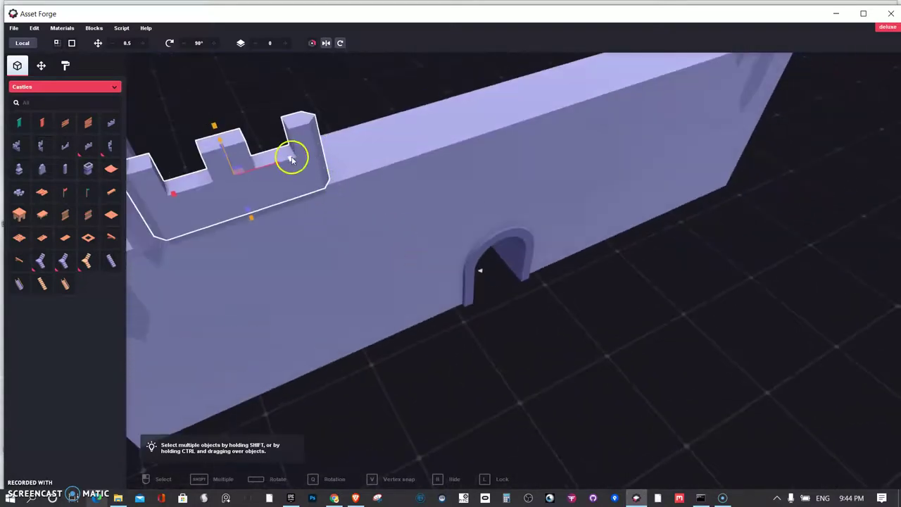
drag(292, 159, 334, 159)
key(ctrl+z)
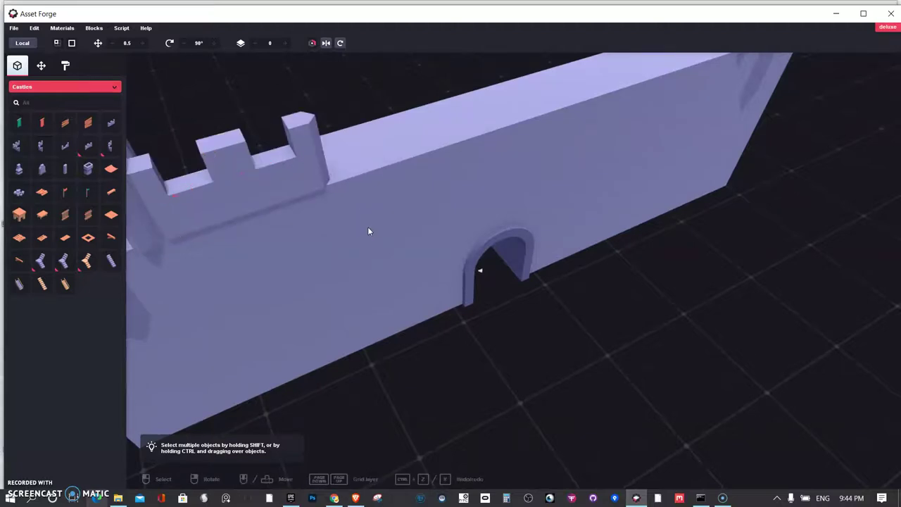
scroll(205, 247, down, 2)
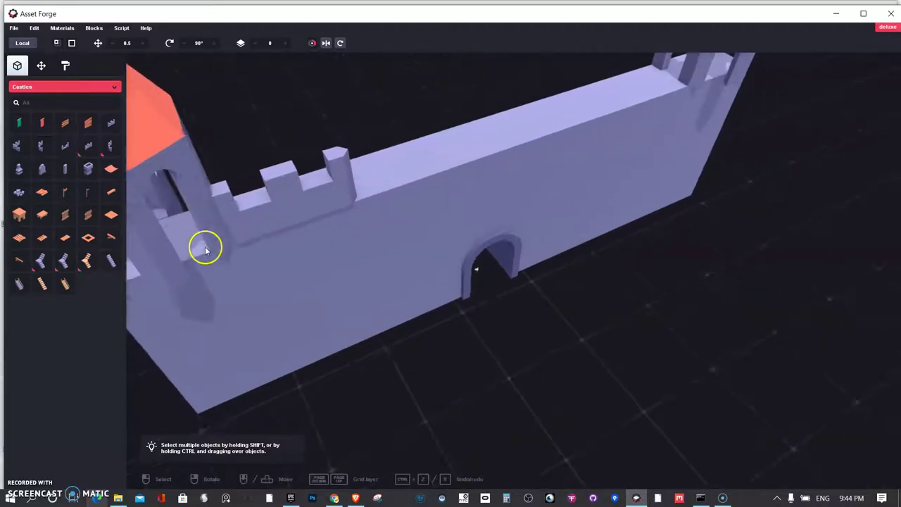
click(278, 225)
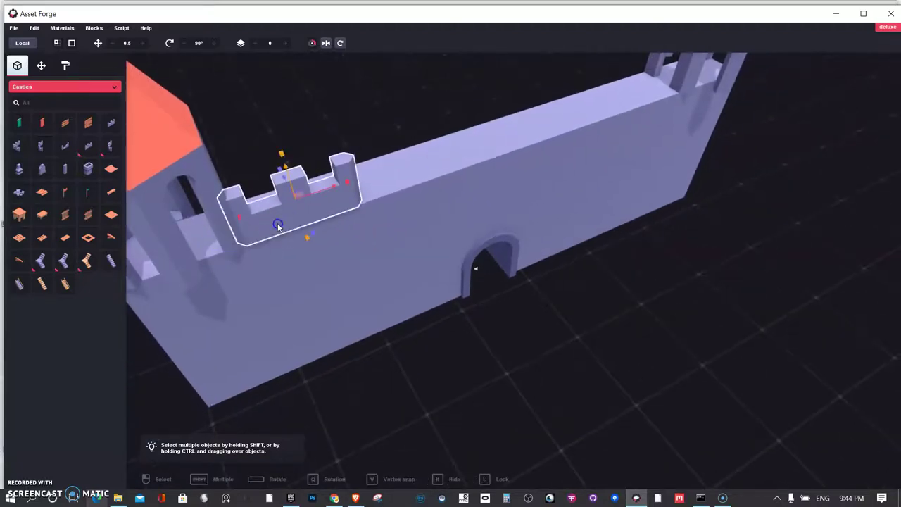
Place a curved battlement beside the straight one and move it back 0.2 onto the wall's outer edge
click(90, 152)
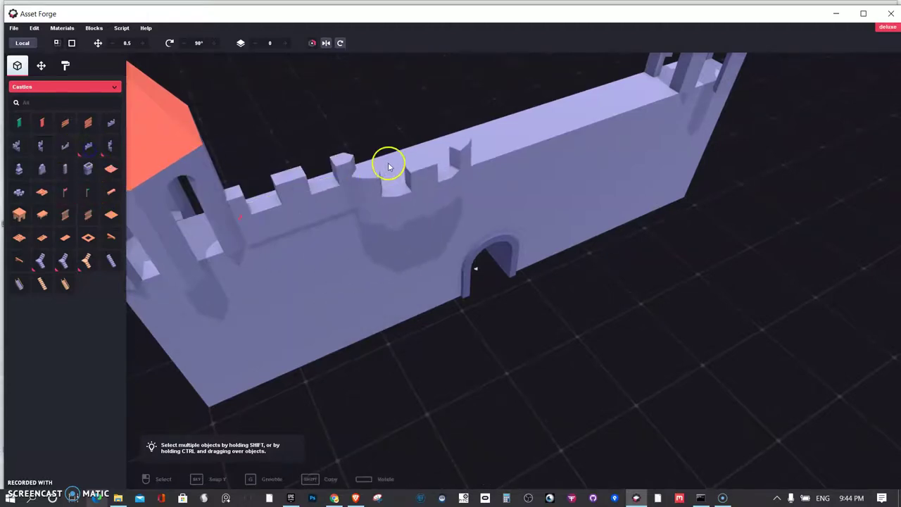
click(383, 167)
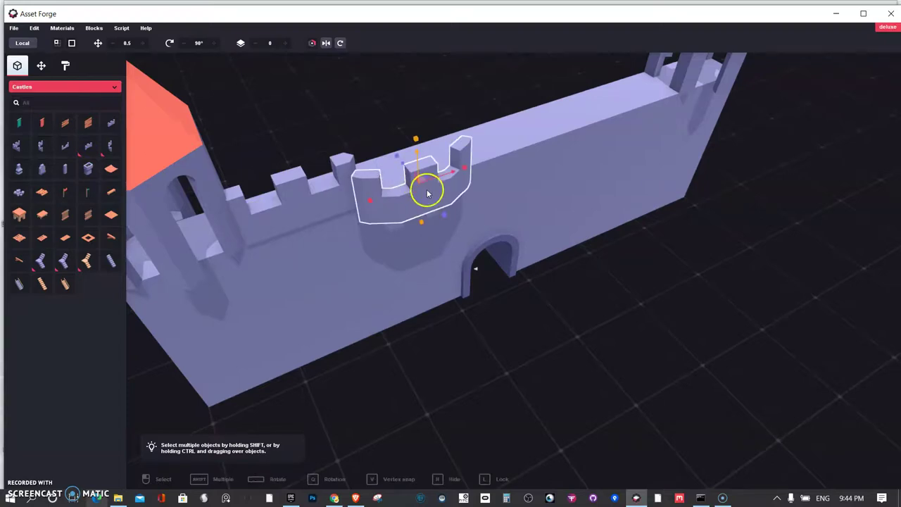
right_drag(429, 221, 439, 283)
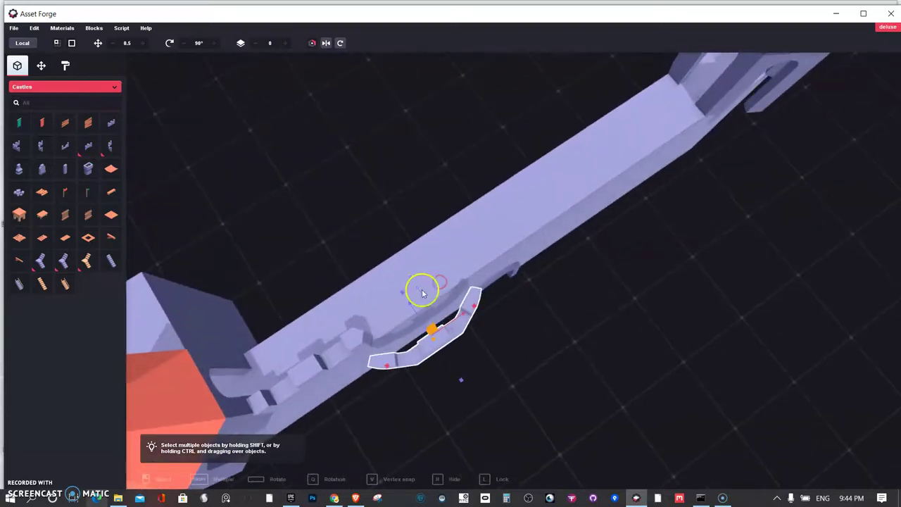
drag(422, 293, 405, 287)
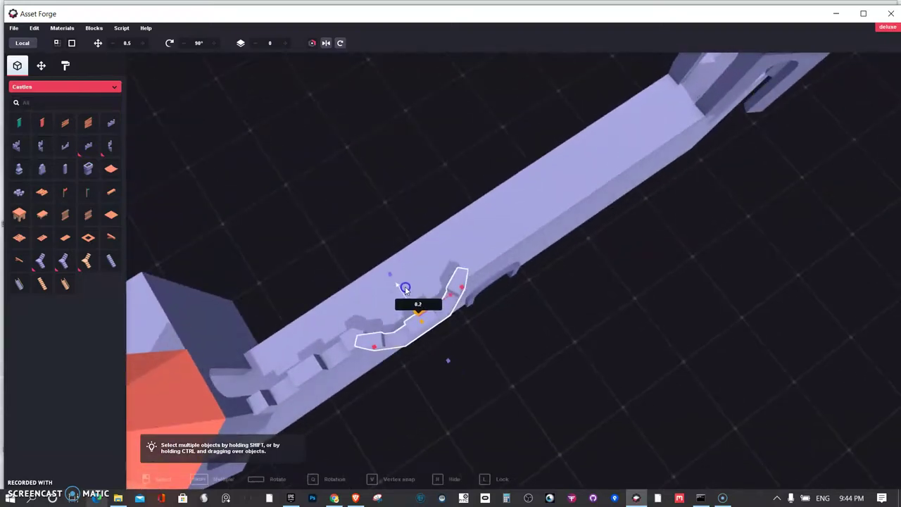
mouse_move(463, 397)
right_down()
mouse_move(521, 312)
mouse_move(577, 378)
mouse_move(376, 372)
mouse_move(396, 300)
right_up()
click(499, 388)
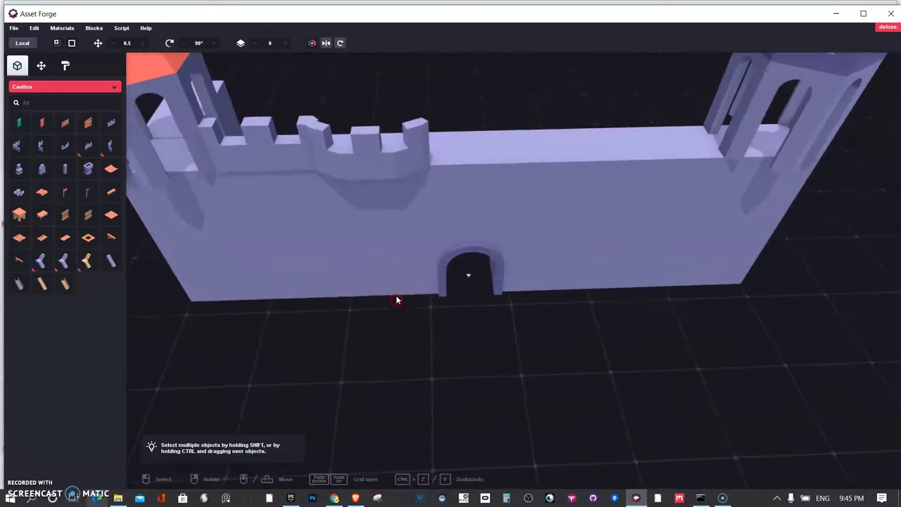
click(257, 153)
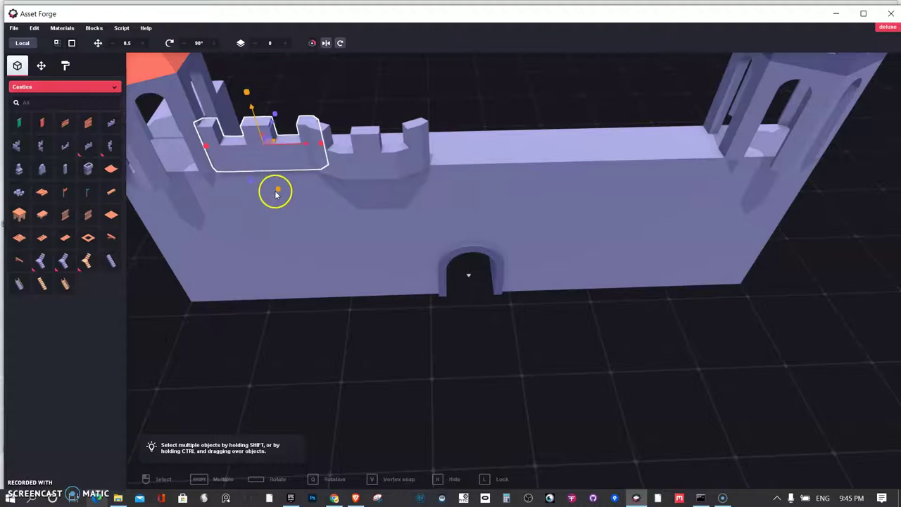
click(275, 194)
click(260, 138)
click(265, 146)
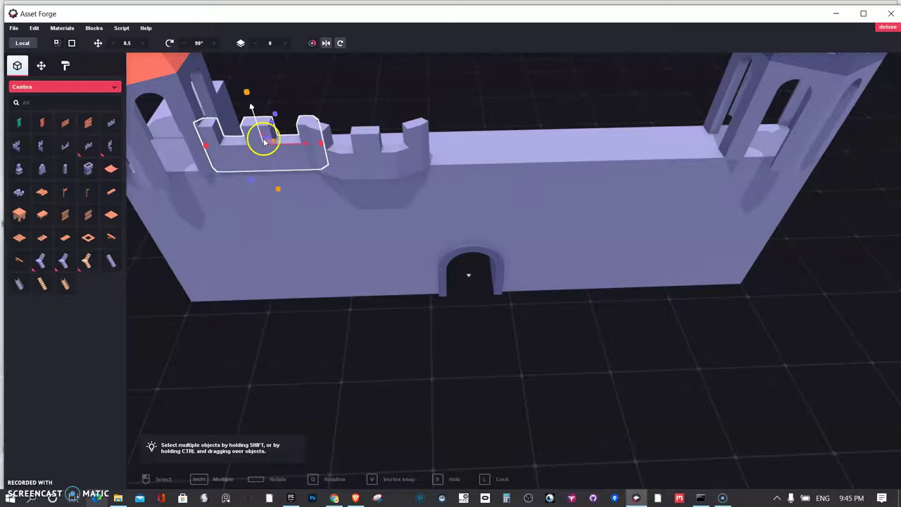
mouse_move(266, 140)
mouse_down()
mouse_move(322, 138)
mouse_move(305, 131)
mouse_move(272, 138)
mouse_up()
click(290, 150)
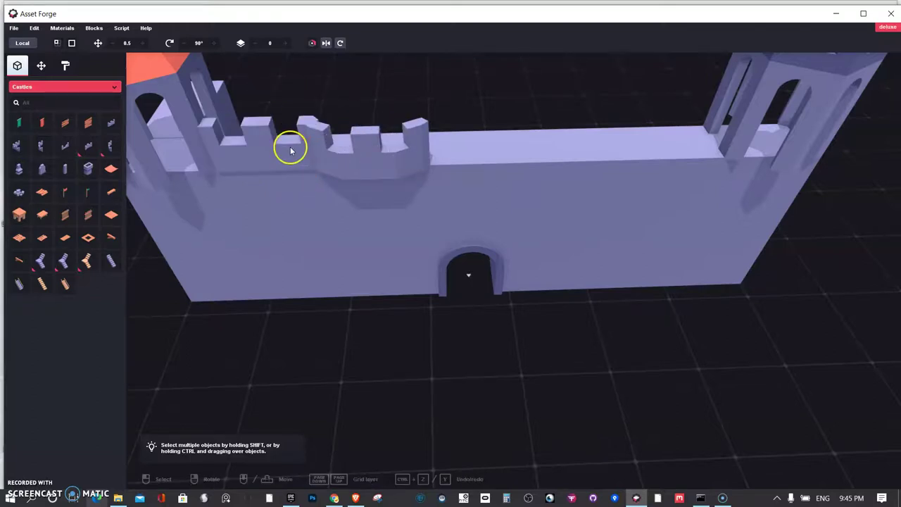
Try to move the straight battlement along the wall's top past the curved battlement
click(267, 160)
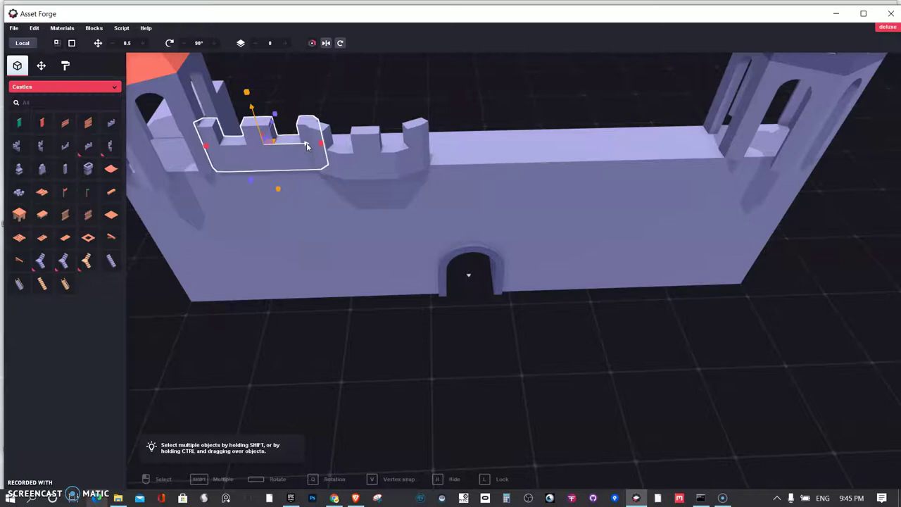
drag(307, 145, 462, 142)
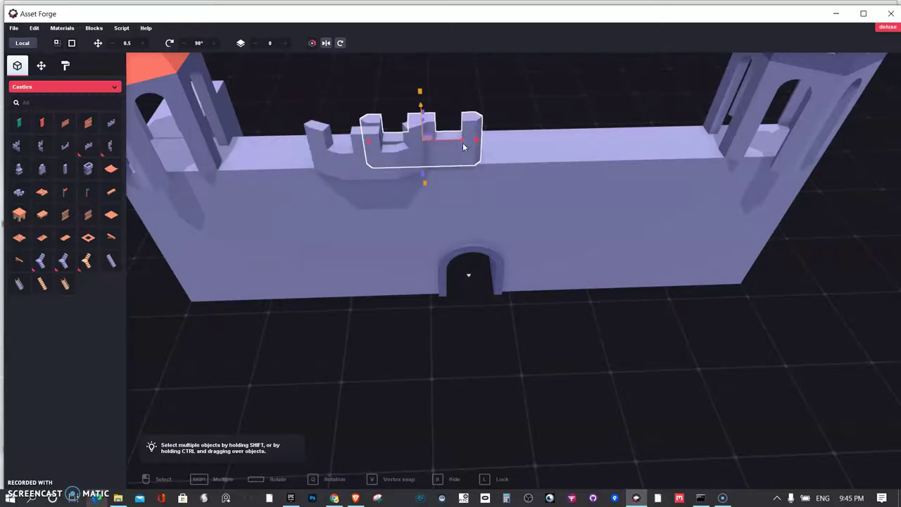
key(ctrl+z)
click(410, 147)
click(287, 157)
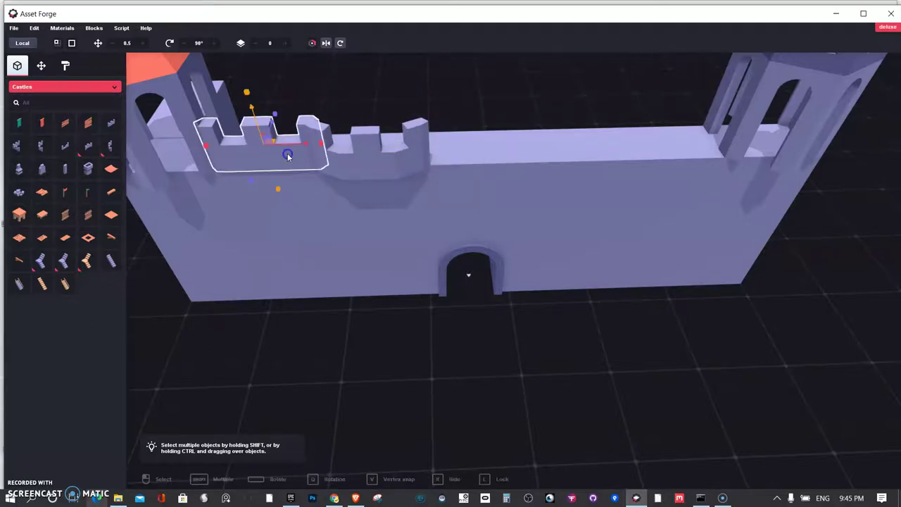
drag(307, 145, 493, 150)
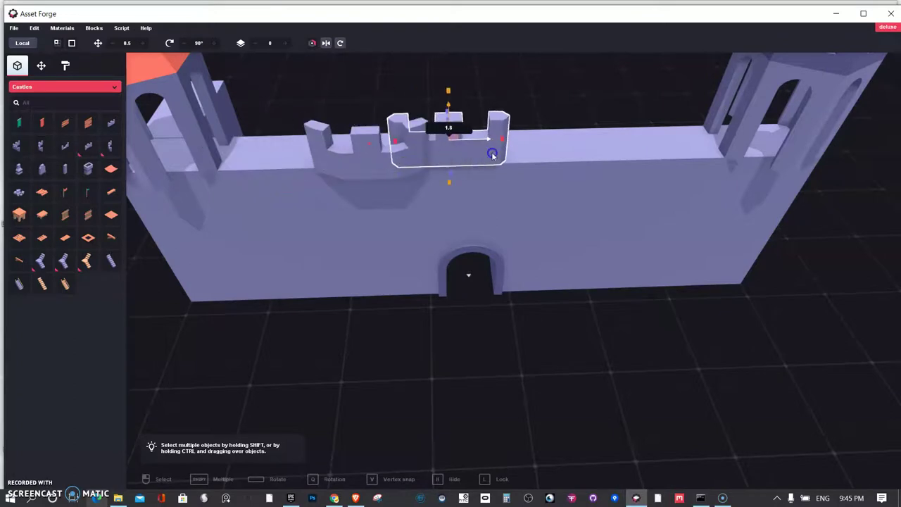
key(ctrl+z)
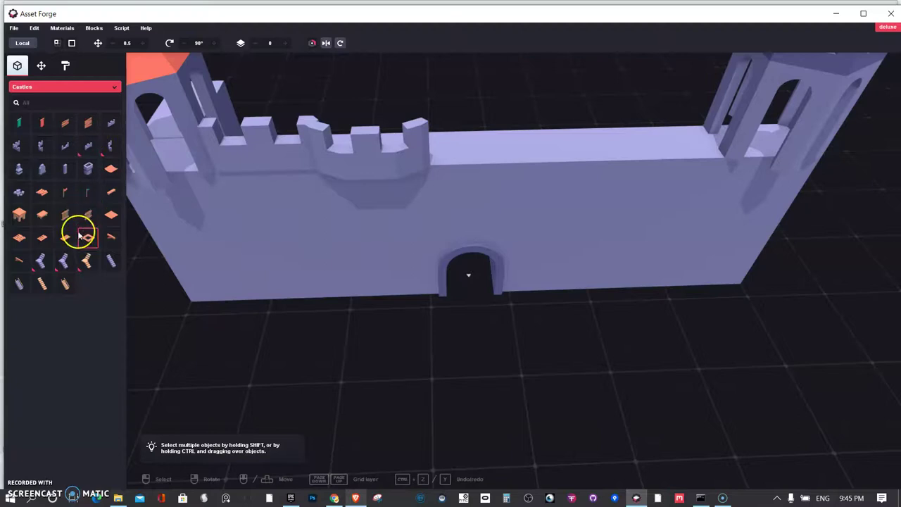
Place a red banner in front of the straight battlement and move it back against the wall's outer edge
click(42, 124)
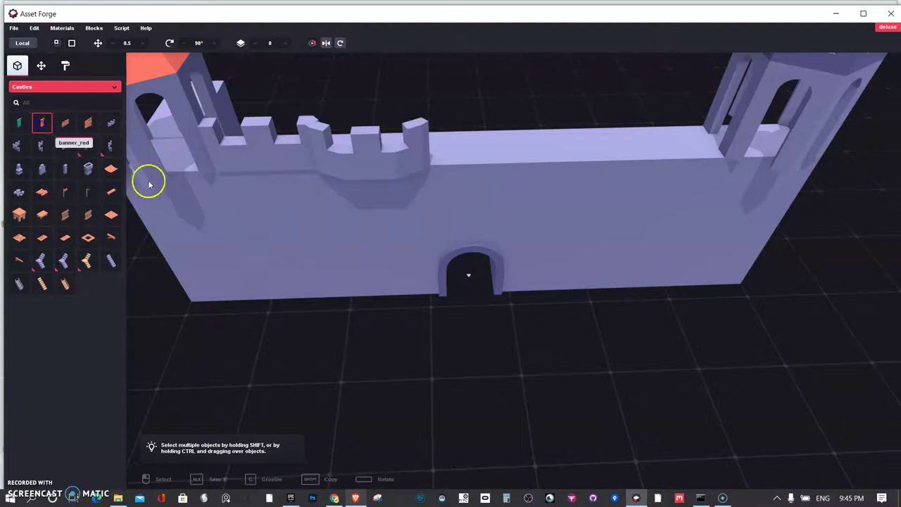
click(297, 204)
right_drag(273, 208, 241, 274)
drag(248, 271, 234, 247)
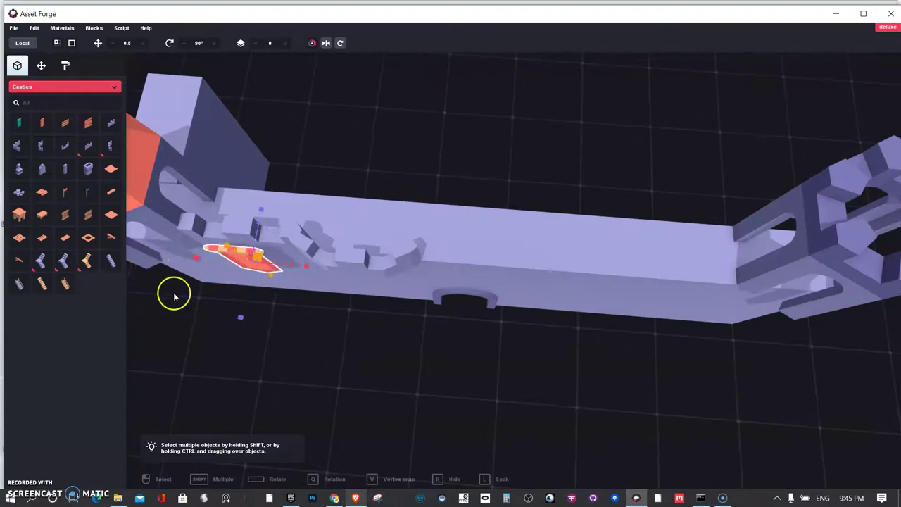
Place a second red banner on the wall across the doorway from the first, then lower it and align it with the outer face
click(43, 123)
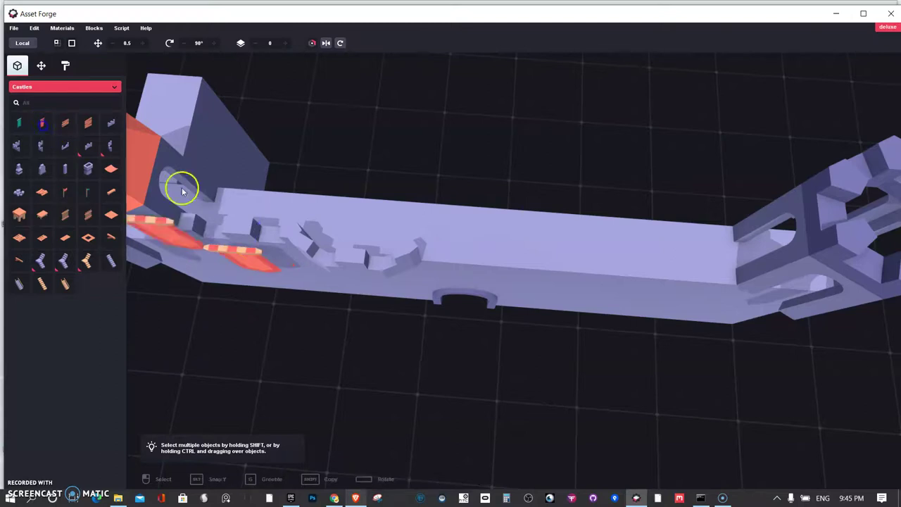
click(602, 269)
right_drag(603, 269, 594, 176)
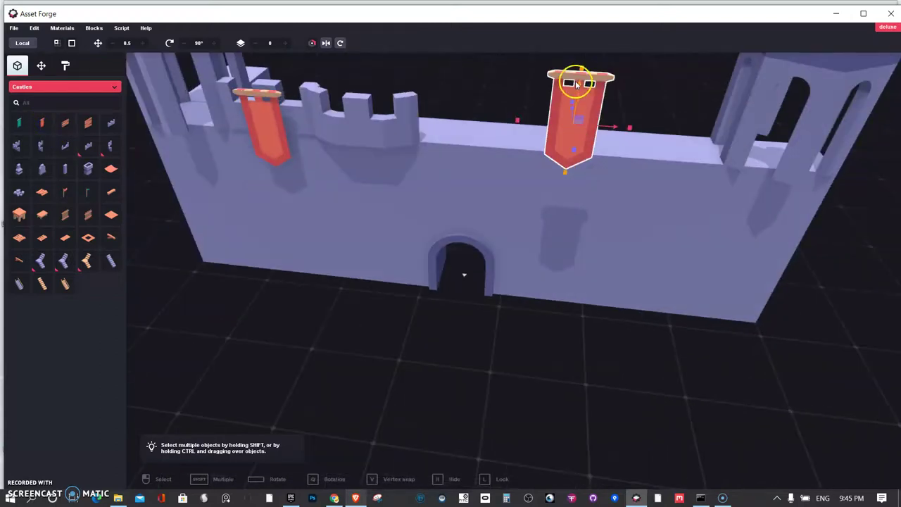
drag(575, 88, 569, 169)
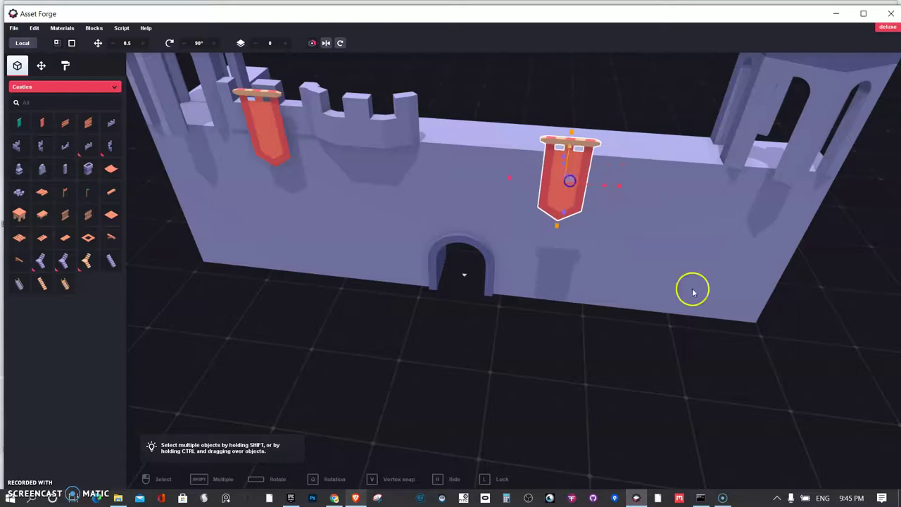
right_drag(691, 288, 469, 267)
drag(386, 225, 449, 228)
right_drag(306, 240, 430, 157)
scroll(551, 183, down, 1)
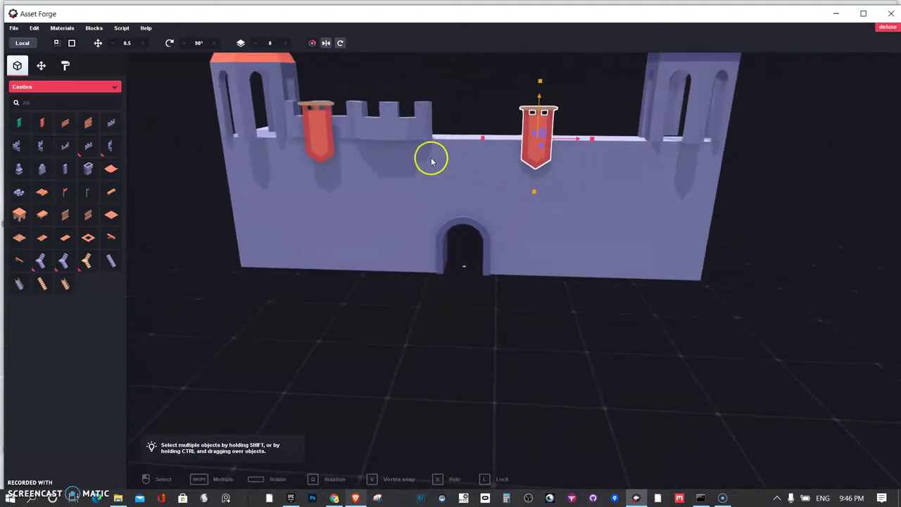
Lower both banners below the wall's top edge and shift the second one sideways toward the battlemented tower
click(307, 141)
drag(313, 88, 318, 132)
click(531, 113)
drag(542, 99, 539, 129)
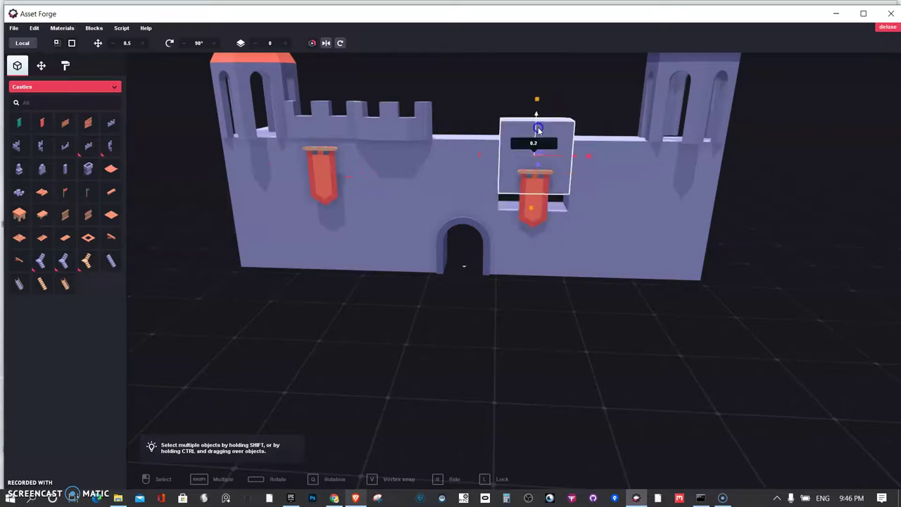
drag(547, 191, 537, 145)
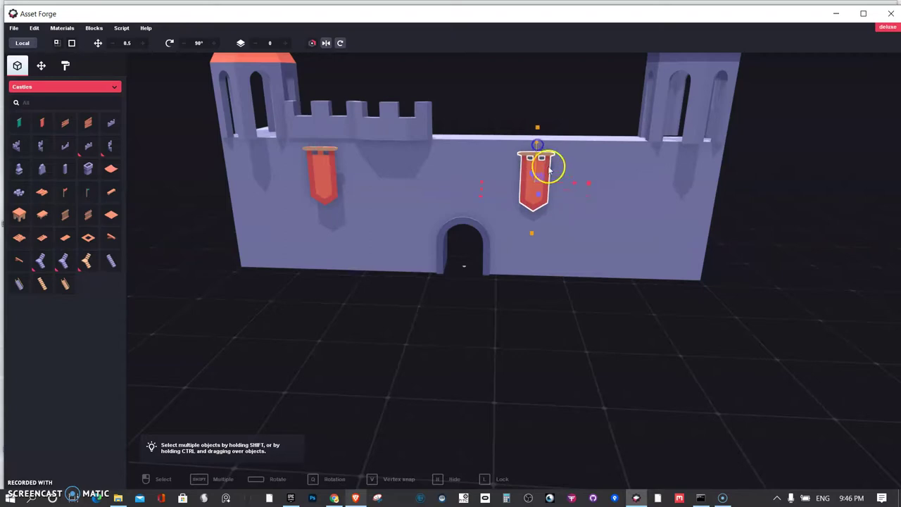
drag(571, 183, 620, 191)
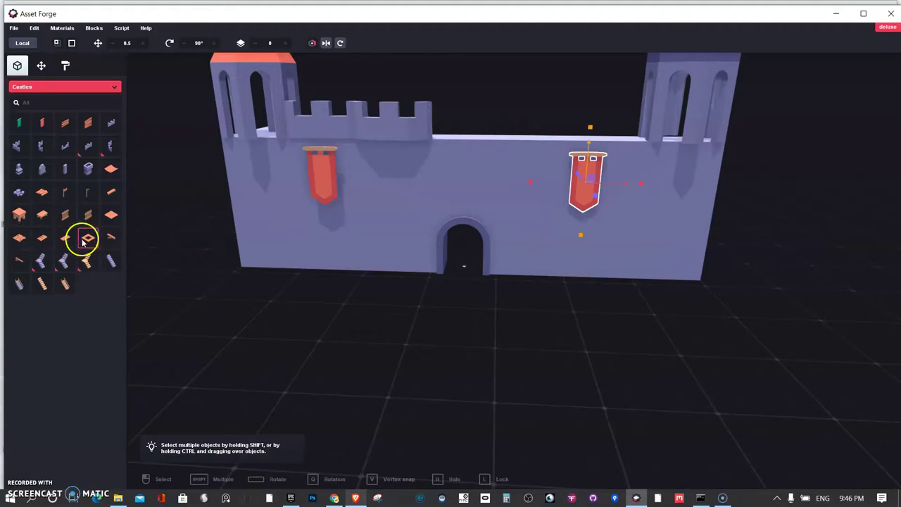
Place a curved orange panel against the wall's inner face near the corner with the side wall
right_drag(354, 284, 100, 399)
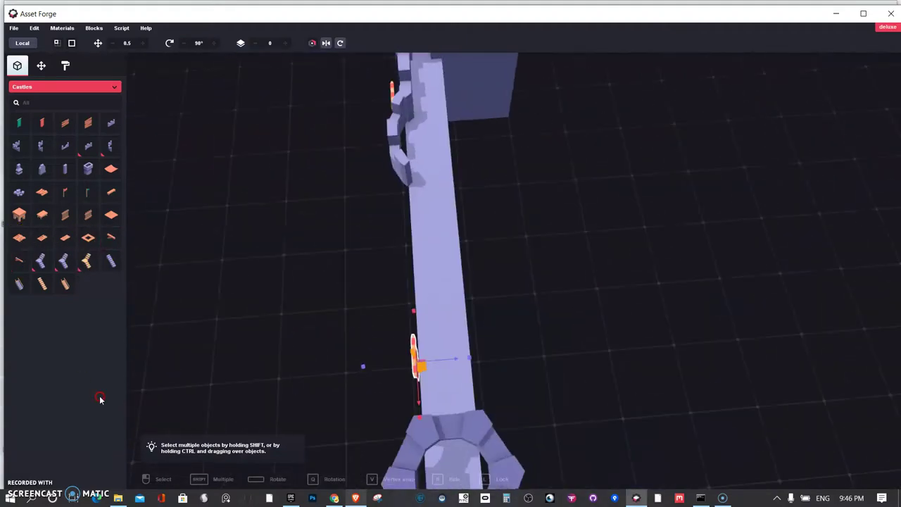
right_drag(598, 320, 444, 219)
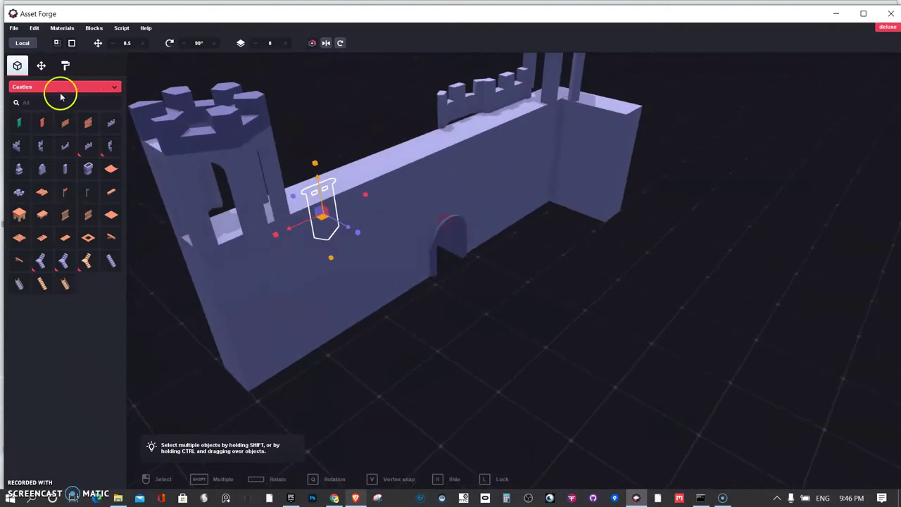
click(118, 176)
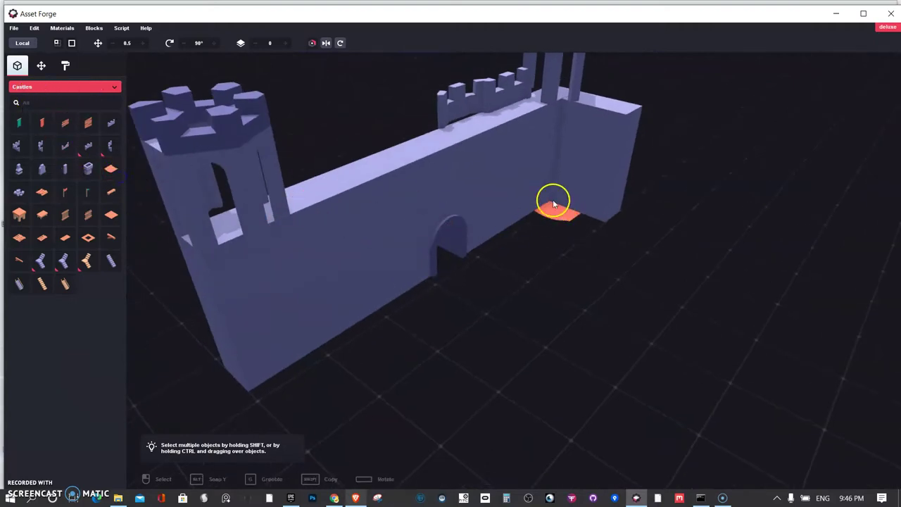
click(526, 137)
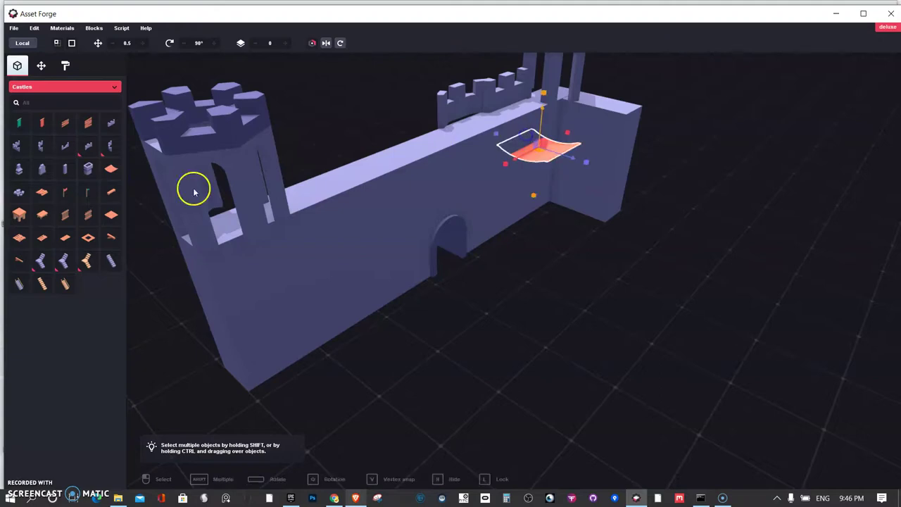
Place a wooden plank floor on the wall's inner face and stretch it lengthwise into a long walkway
click(111, 215)
click(279, 268)
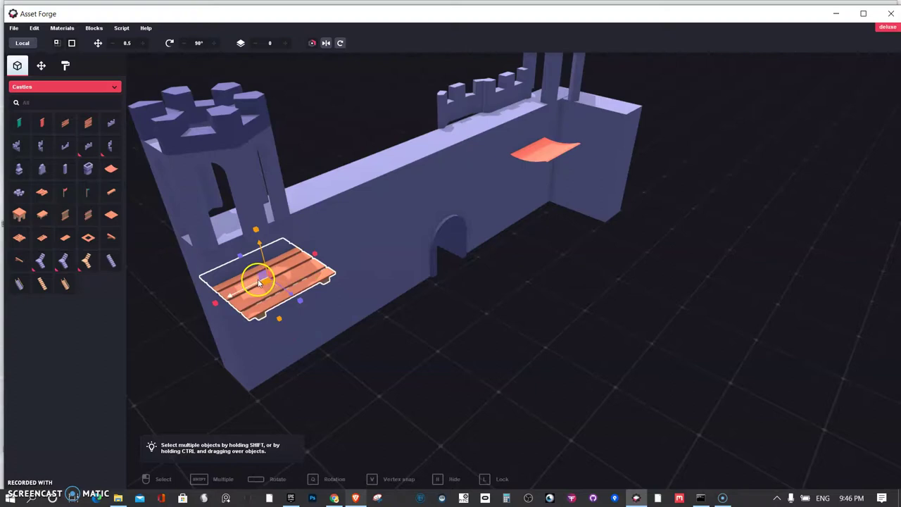
drag(215, 304, 114, 354)
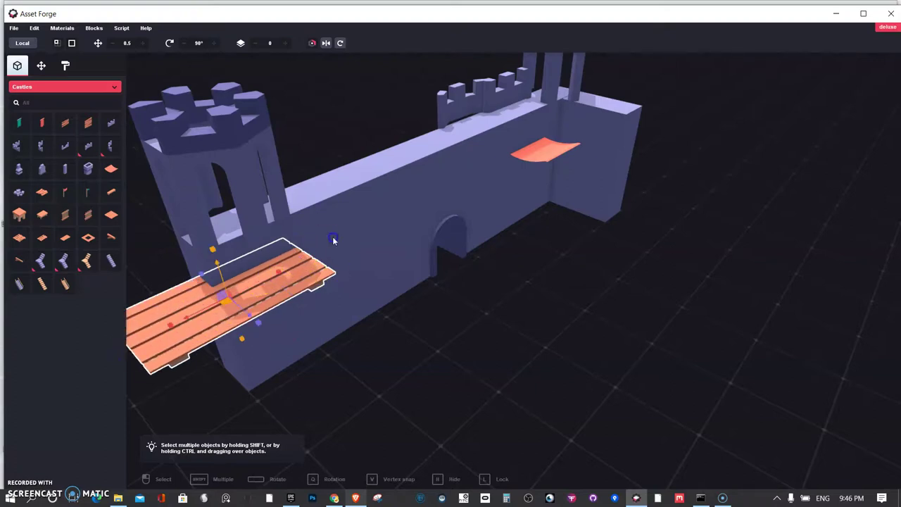
drag(278, 275, 433, 212)
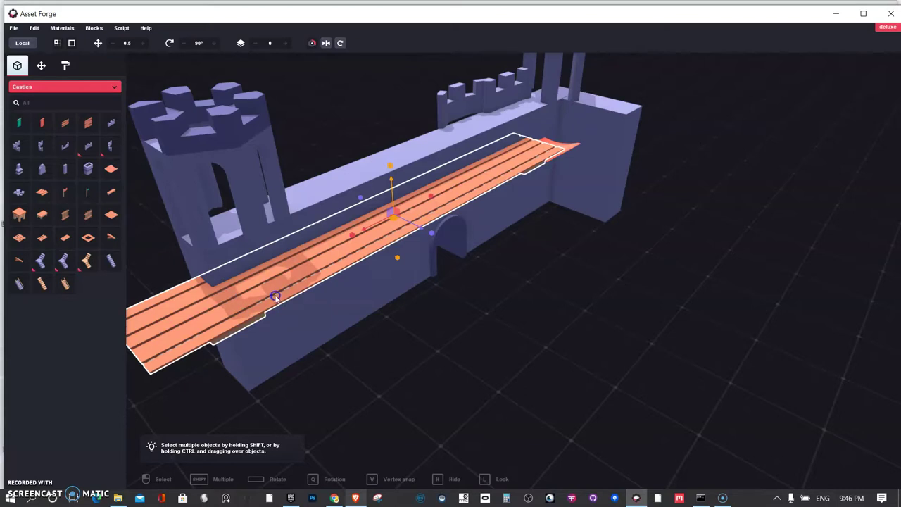
Shift the plank walkway out from the inner wall face and along the wall toward the side wall
right_drag(275, 296, 396, 345)
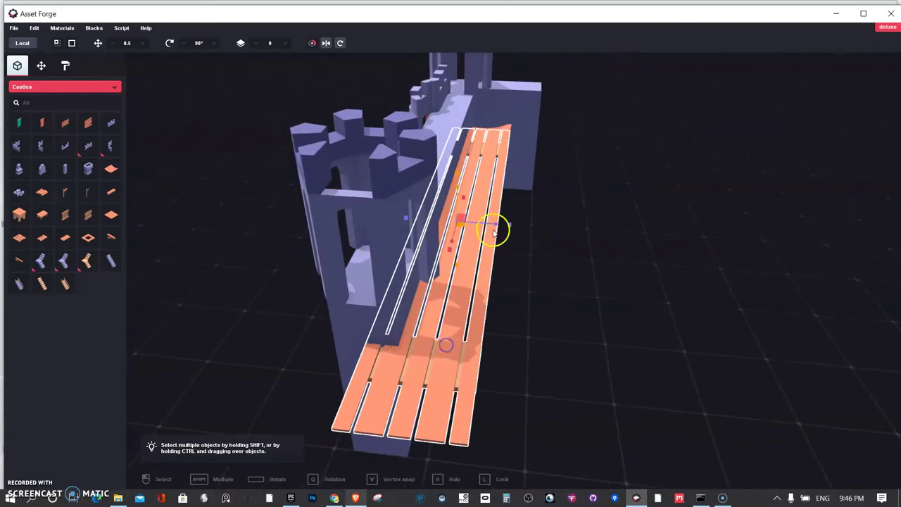
drag(495, 232, 522, 221)
right_drag(535, 260, 472, 326)
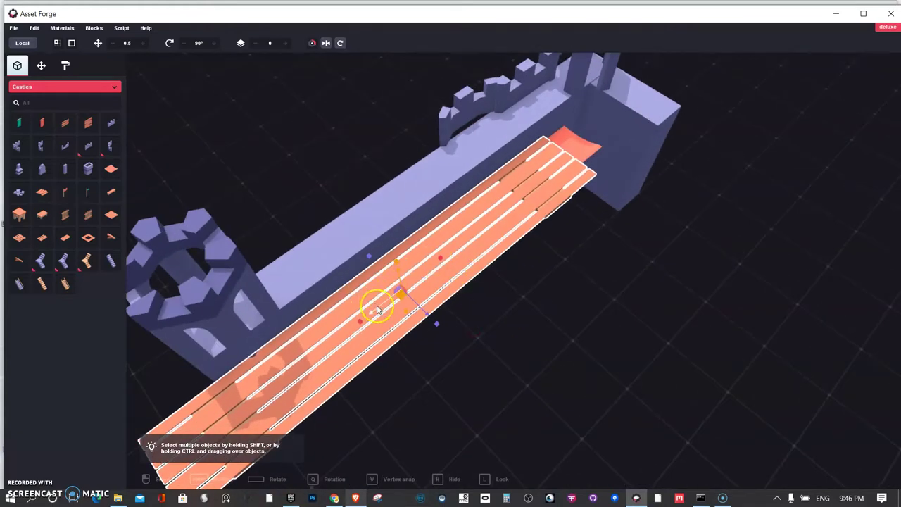
drag(377, 310, 438, 275)
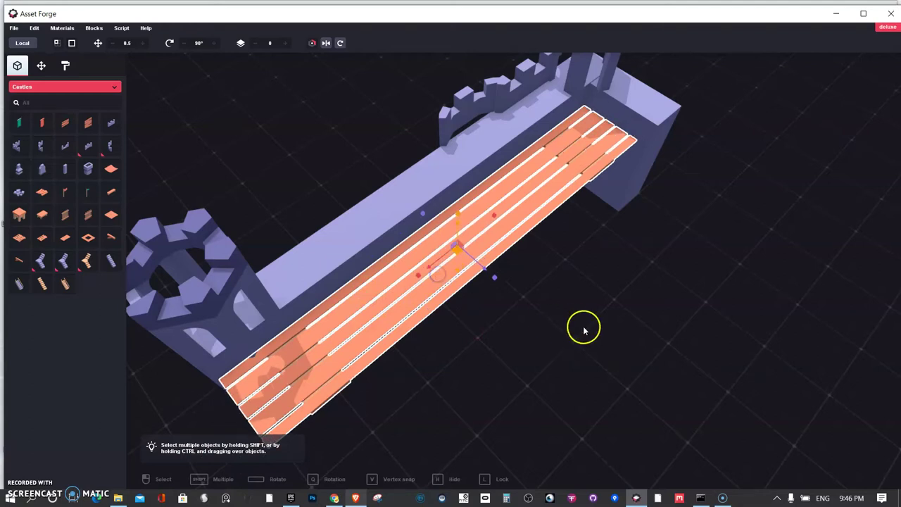
Place a straight stone staircase inside the castle and stretch it up to the walkway's height
right_drag(581, 326, 558, 224)
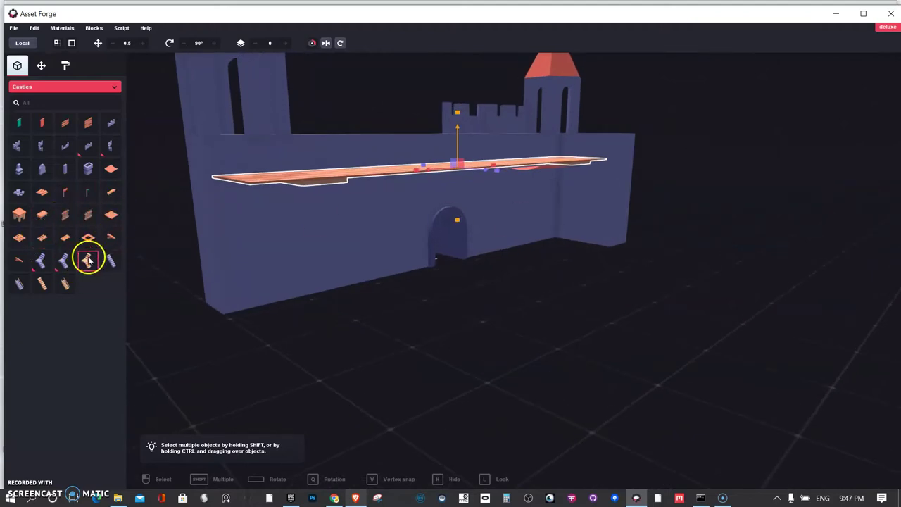
drag(106, 261, 399, 363)
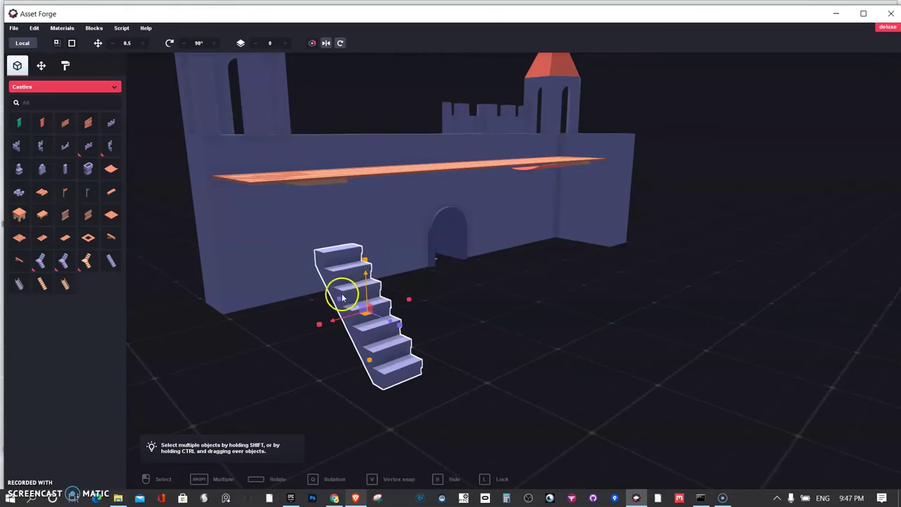
drag(338, 299, 370, 189)
Move the stone staircase in until its top step meets the edge of the plank walkway
right_drag(457, 268, 564, 293)
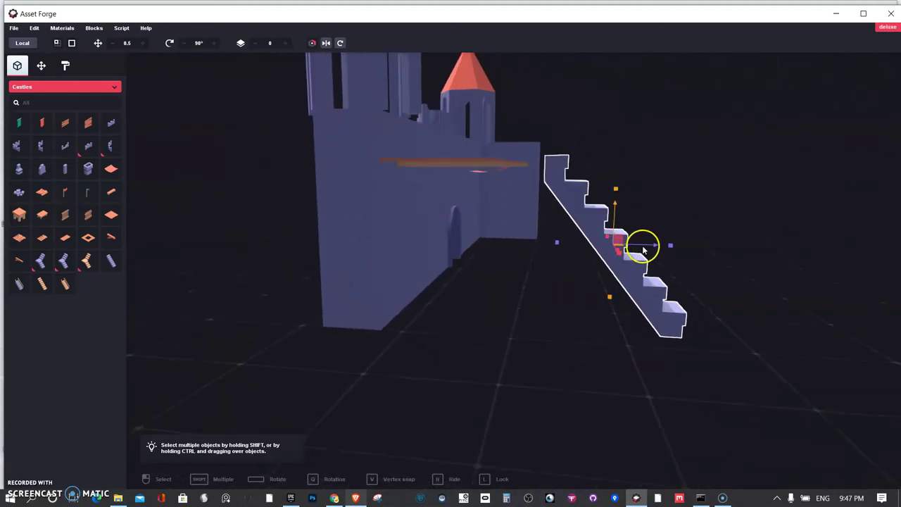
drag(644, 247, 603, 246)
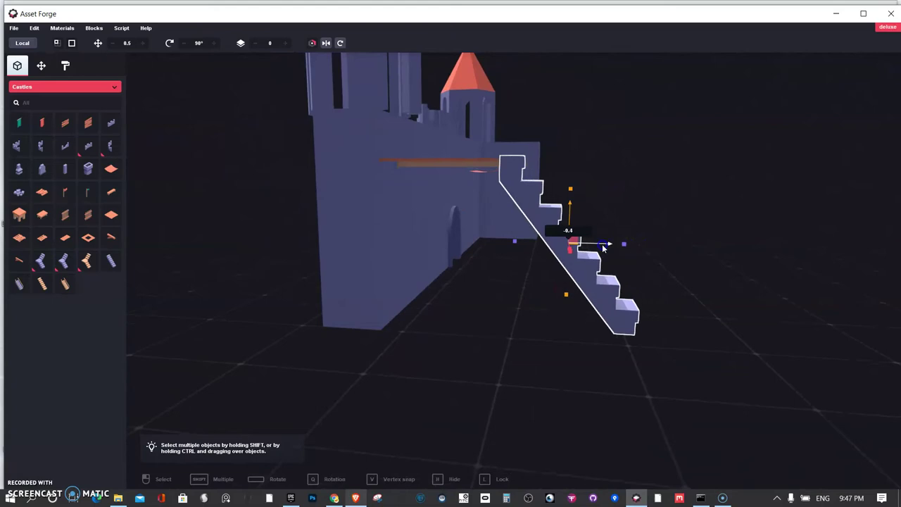
right_drag(660, 241, 665, 261)
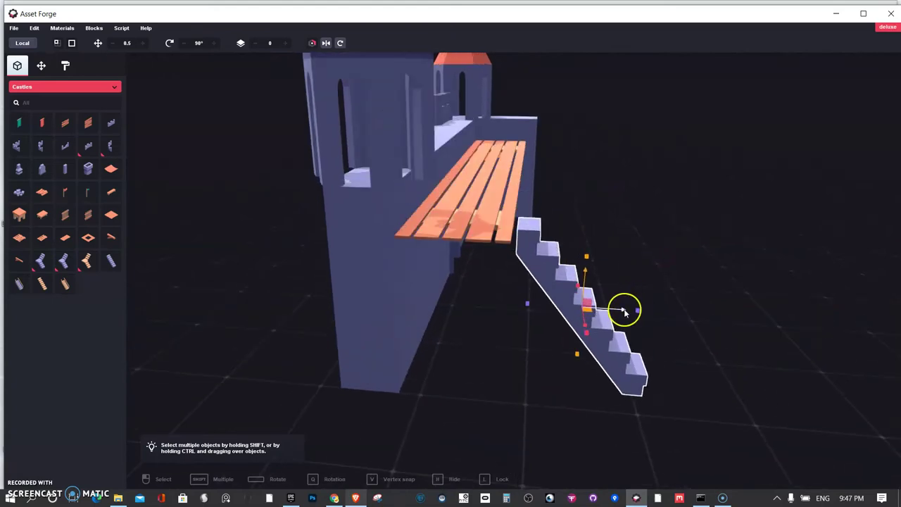
drag(624, 312, 621, 312)
right_drag(692, 287, 571, 286)
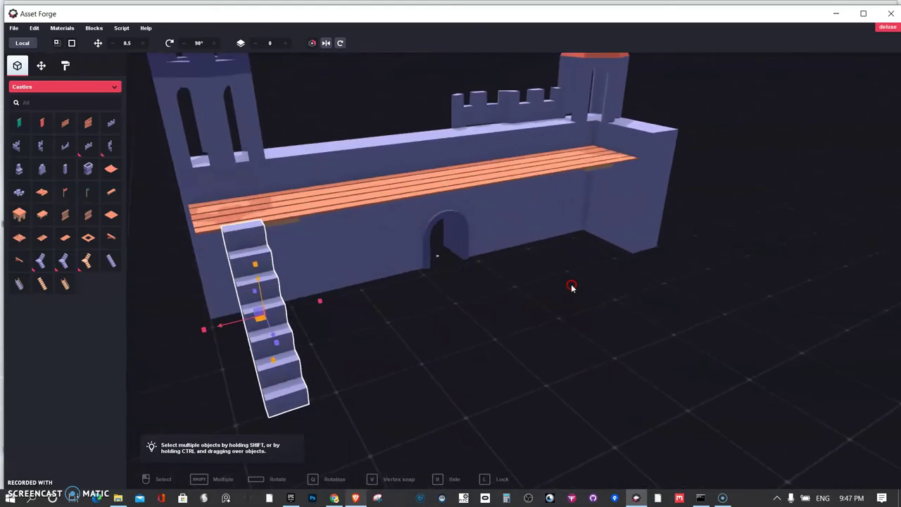
Place a wooden floor piece with a square opening on the ground between the staircase and the doorway
click(88, 238)
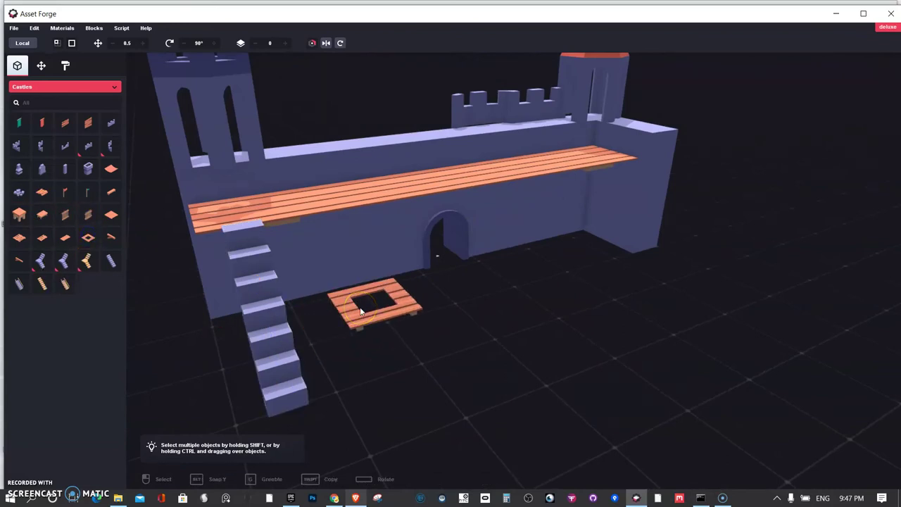
click(360, 310)
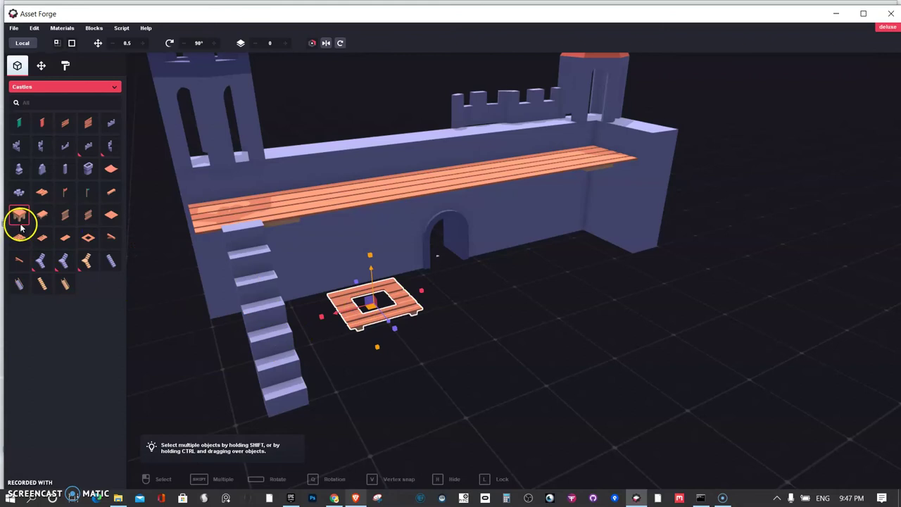